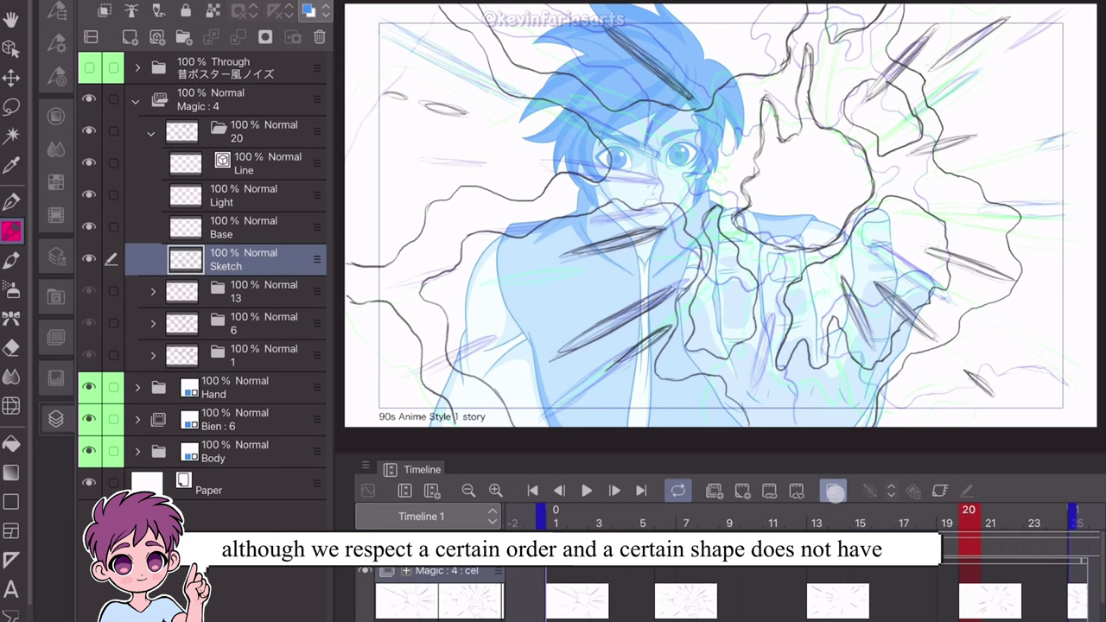
- Turn off onion skin and play back the Magic animation to review the sketched frames
{"action": "left_click", "coordinate": [834, 490]}
{"action": "left_click", "coordinate": [984, 521]}
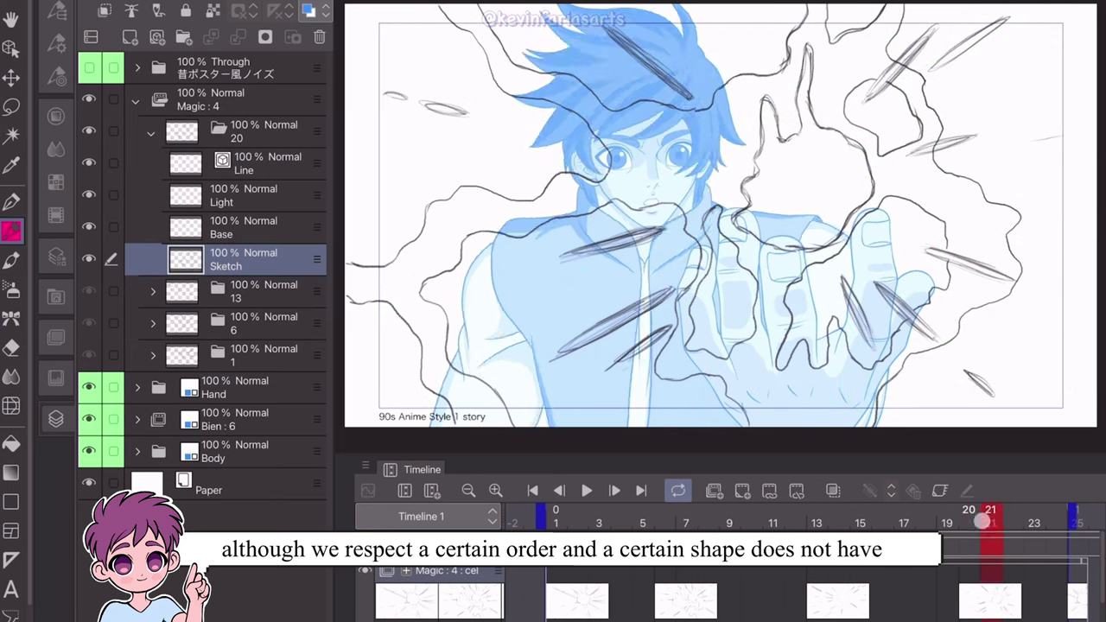
{"action": "mouse_move", "coordinate": [982, 521]}
{"action": "left_mouse_down"}
{"action": "mouse_move", "coordinate": [590, 522]}
{"action": "mouse_move", "coordinate": [1006, 522]}
{"action": "mouse_move", "coordinate": [590, 525]}
{"action": "left_mouse_up"}
{"action": "left_click", "coordinate": [587, 490]}
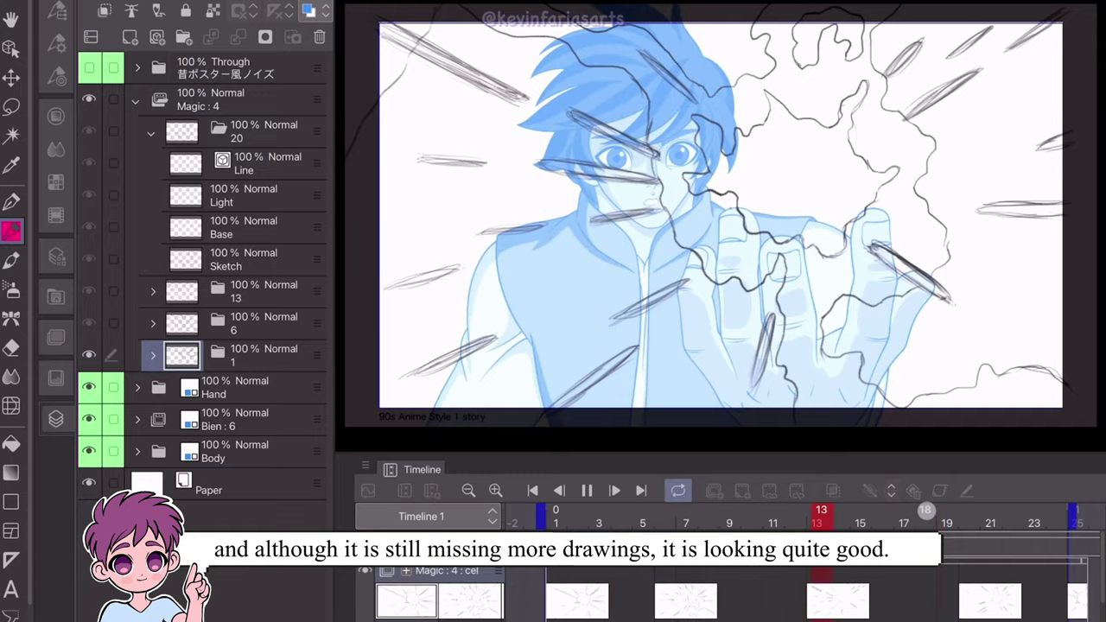
{"action": "left_click", "coordinate": [964, 522]}
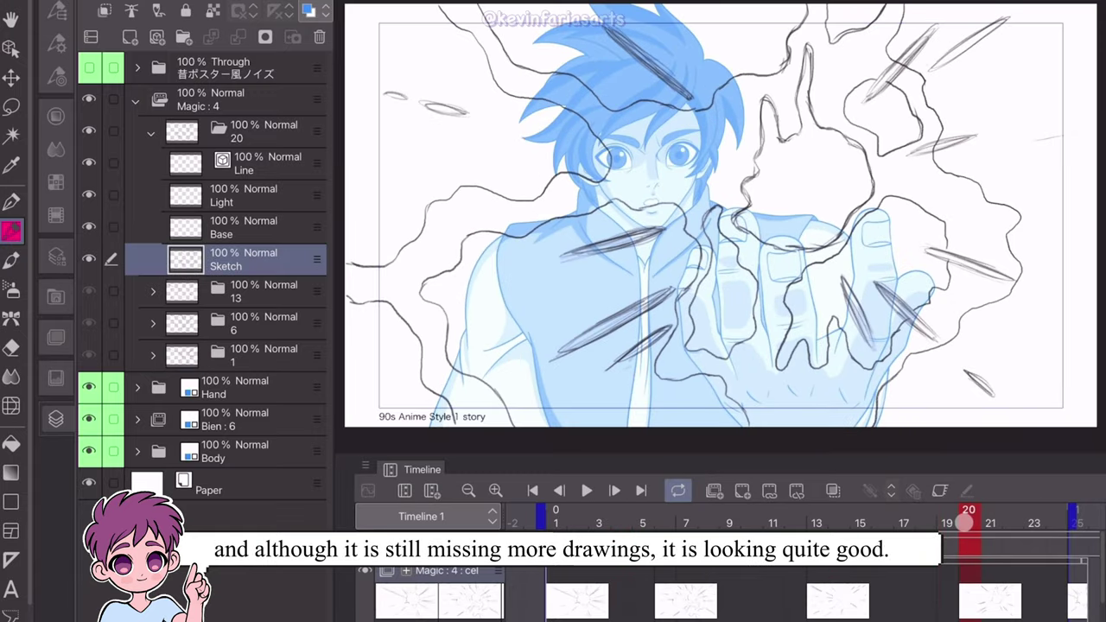
- Create a new animation cel at frame 4 in the Magic folder and name it 4
{"action": "left_click_drag", "start_coordinate": [968, 517], "coordinate": [620, 517]}
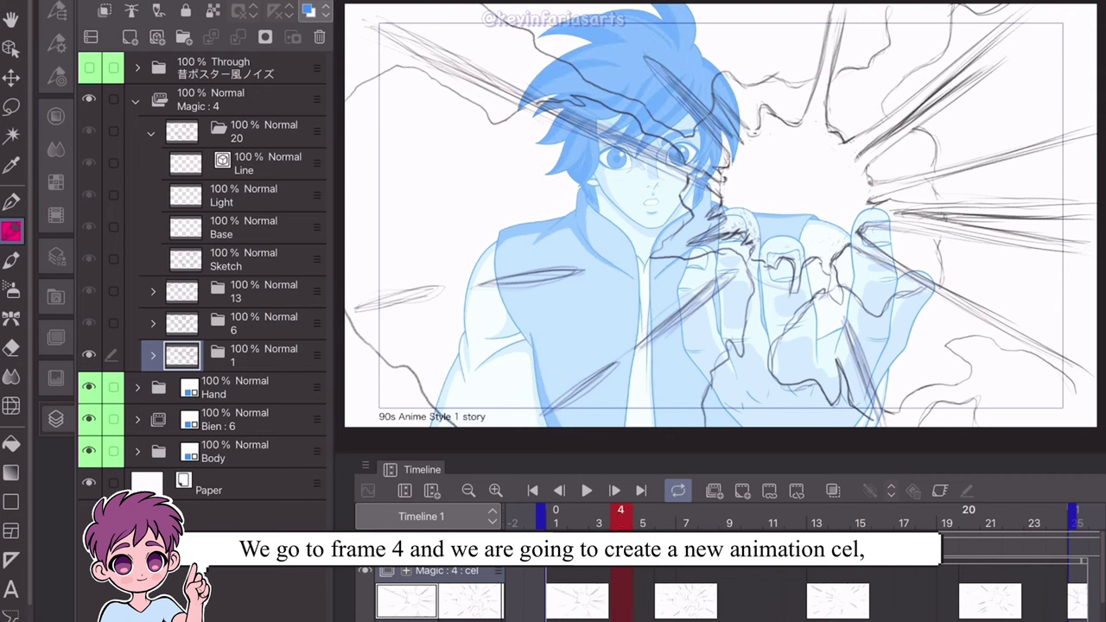
{"action": "left_click", "coordinate": [151, 132]}
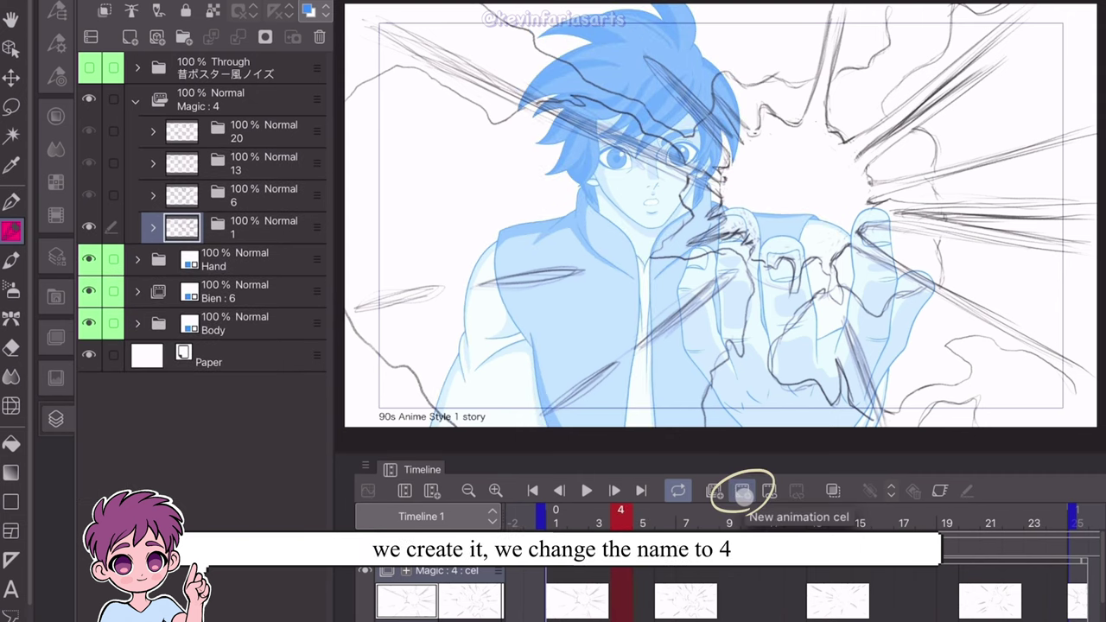
{"action": "left_click", "coordinate": [743, 490]}
{"action": "double_click", "coordinate": [242, 230]}
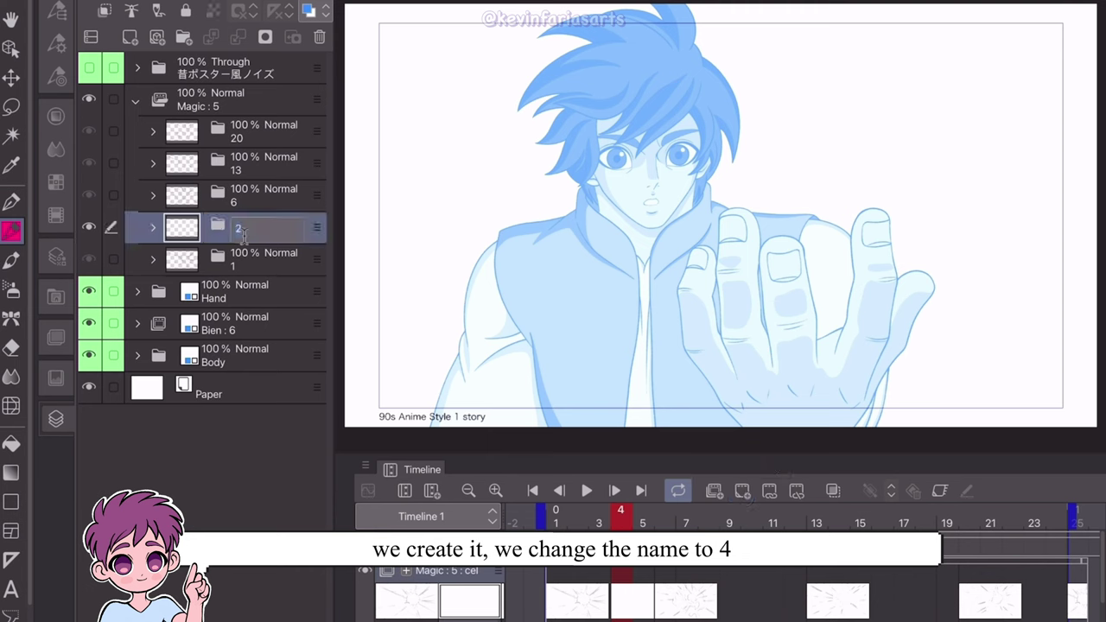
- Make the Sketch layer inside cel 4 active and turn on onion skin
{"action": "left_click", "coordinate": [153, 226]}
{"action": "left_click", "coordinate": [266, 355]}
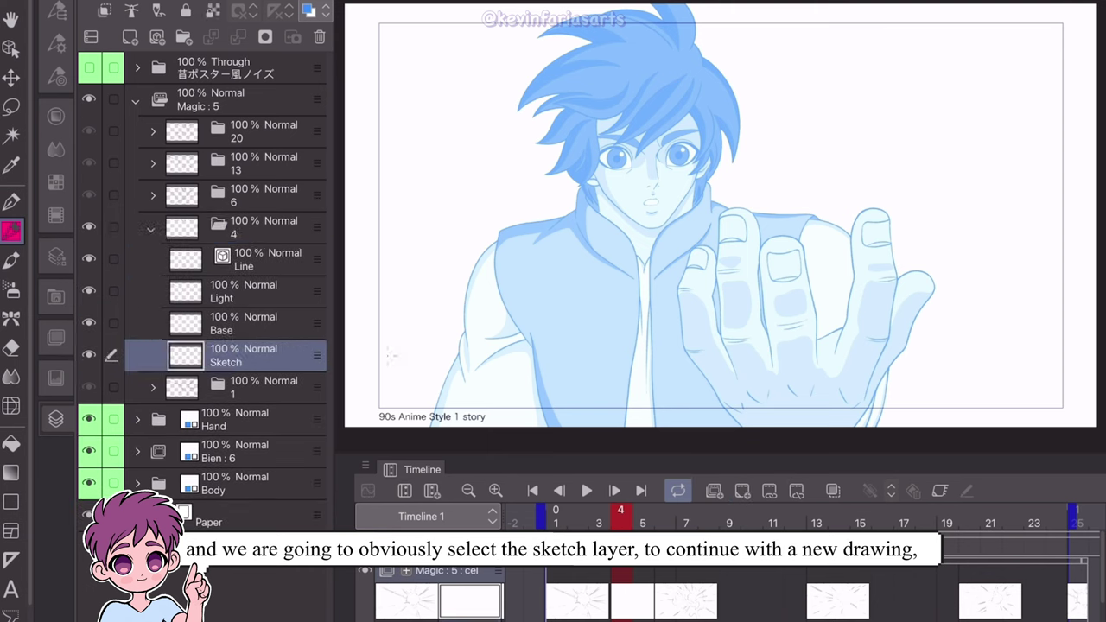
{"action": "left_click", "coordinate": [833, 490]}
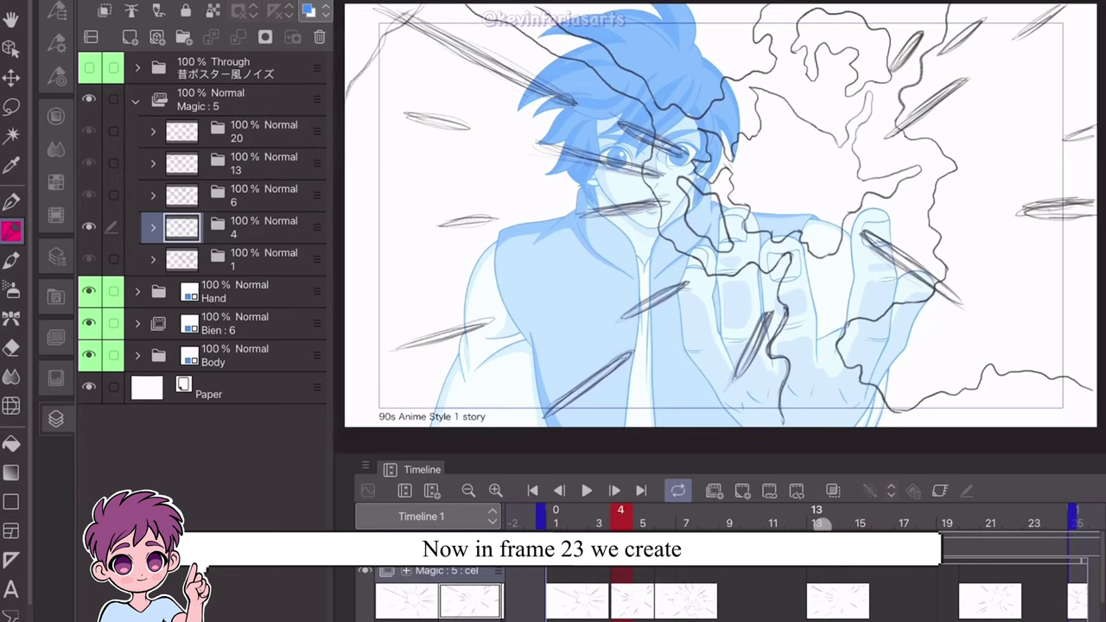
- Create a new animation cel at frame 23 in the Magic folder and name it 23
{"action": "left_click_drag", "start_coordinate": [821, 517], "coordinate": [1029, 520]}
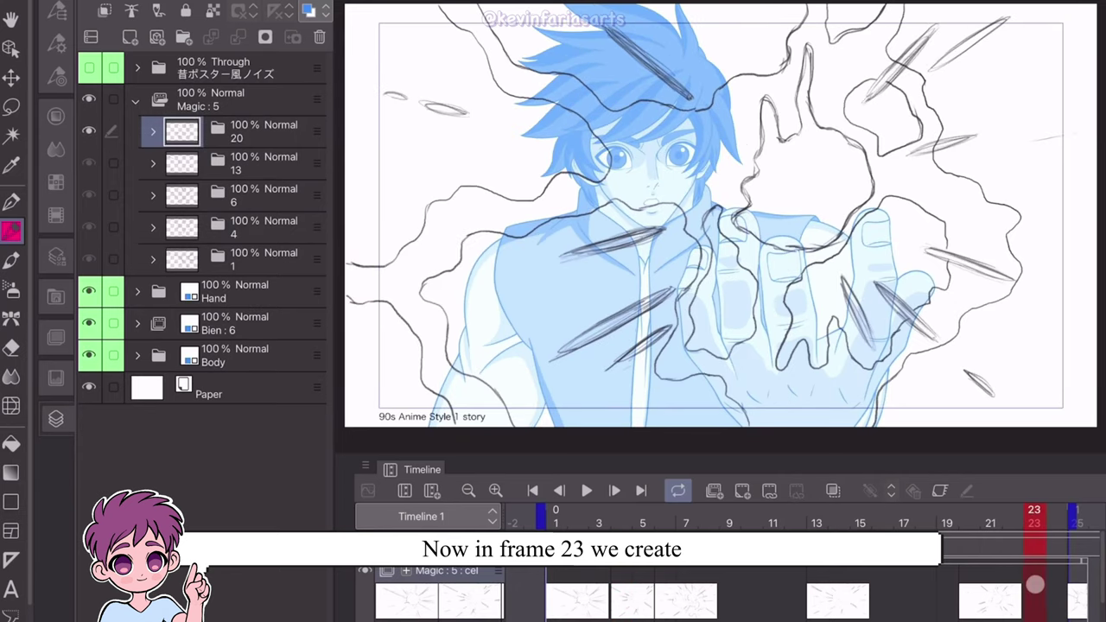
{"action": "left_click", "coordinate": [743, 491]}
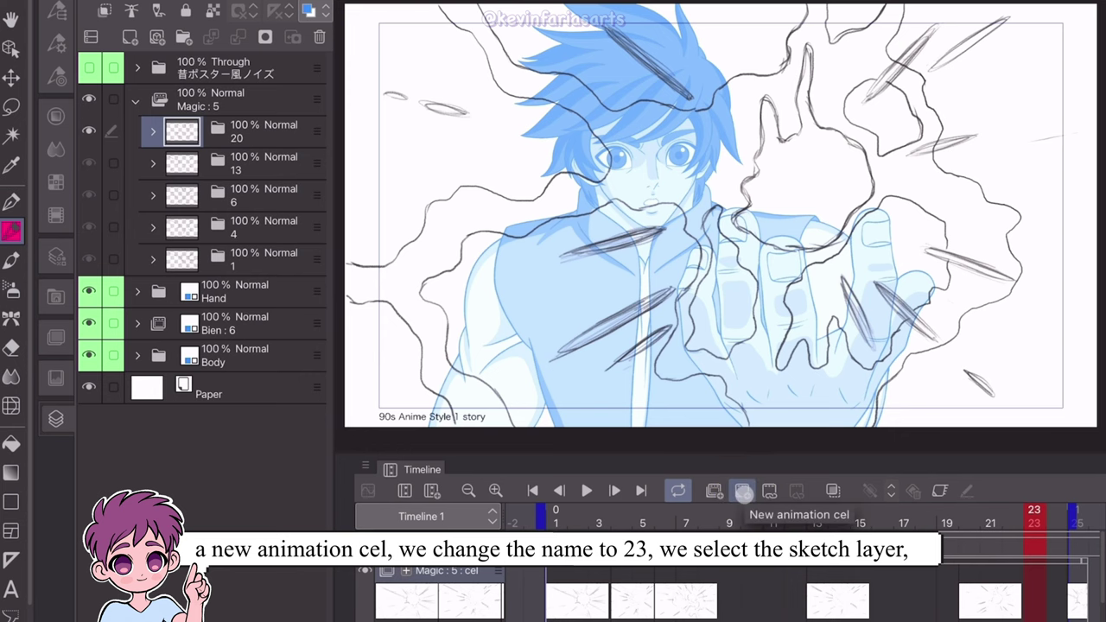
{"action": "left_click", "coordinate": [743, 491]}
{"action": "double_click", "coordinate": [252, 139]}
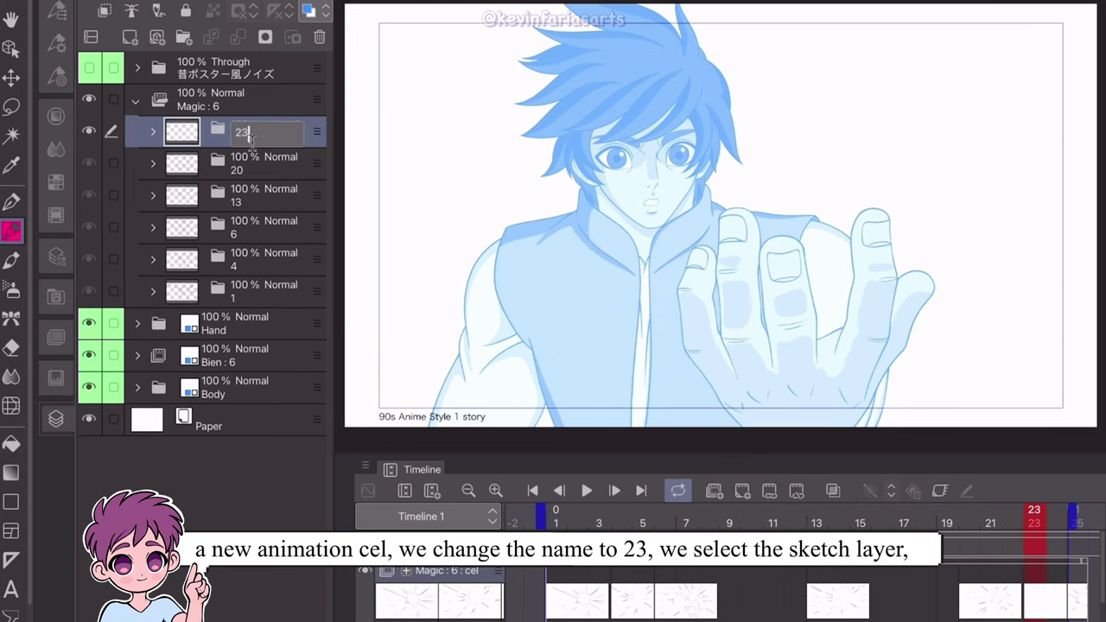
- Make the Sketch layer inside cel 23 active and turn on onion skin
{"action": "left_click", "coordinate": [153, 131]}
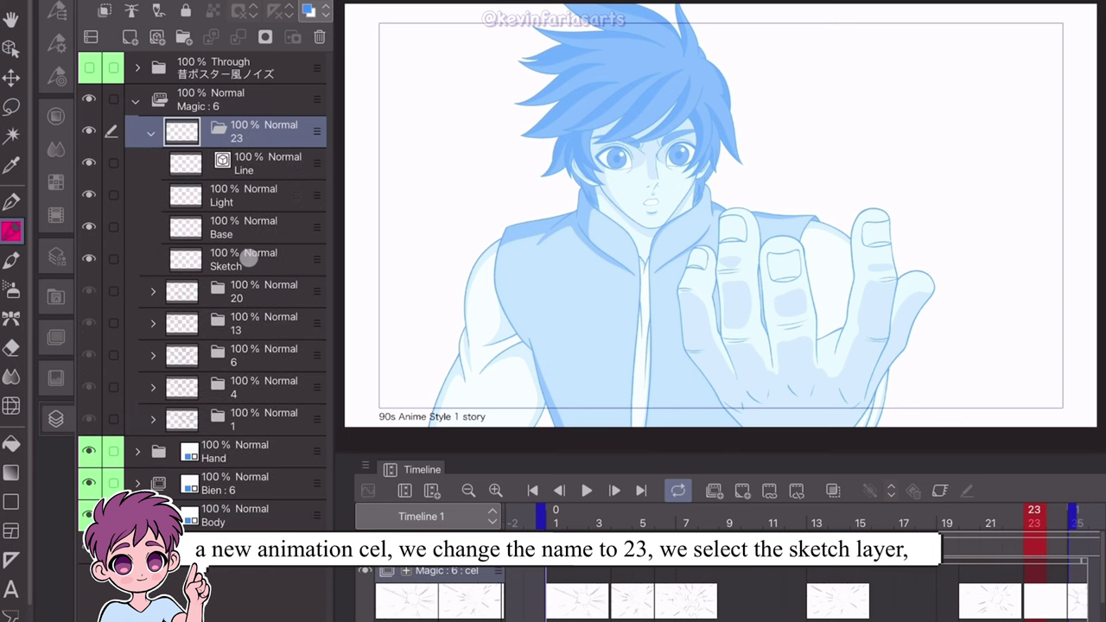
{"action": "left_click", "coordinate": [257, 265]}
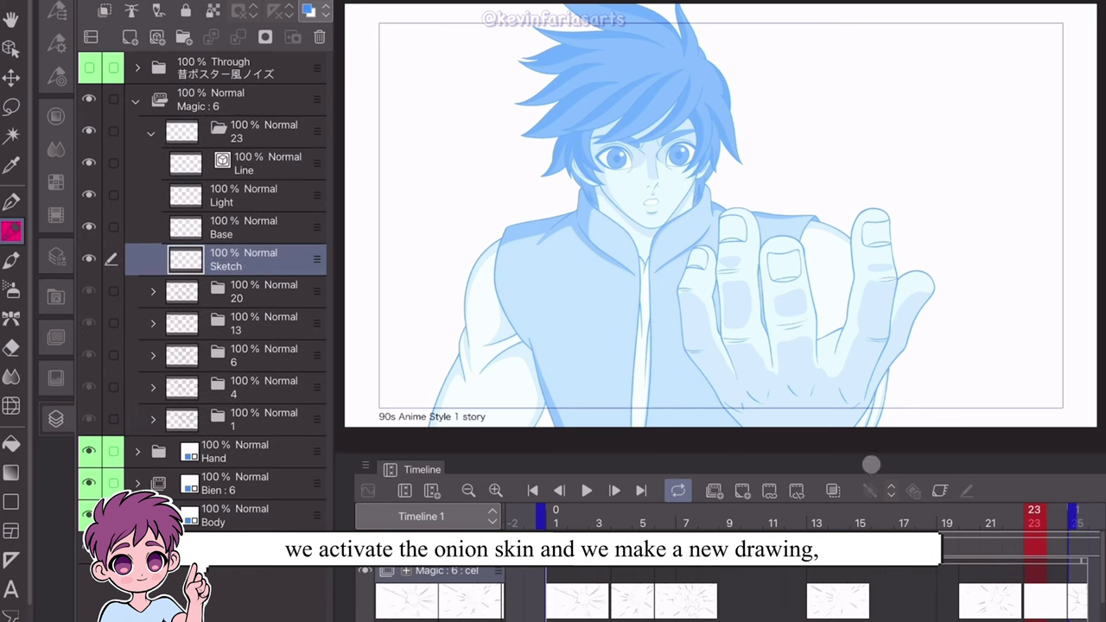
{"action": "left_click", "coordinate": [833, 491]}
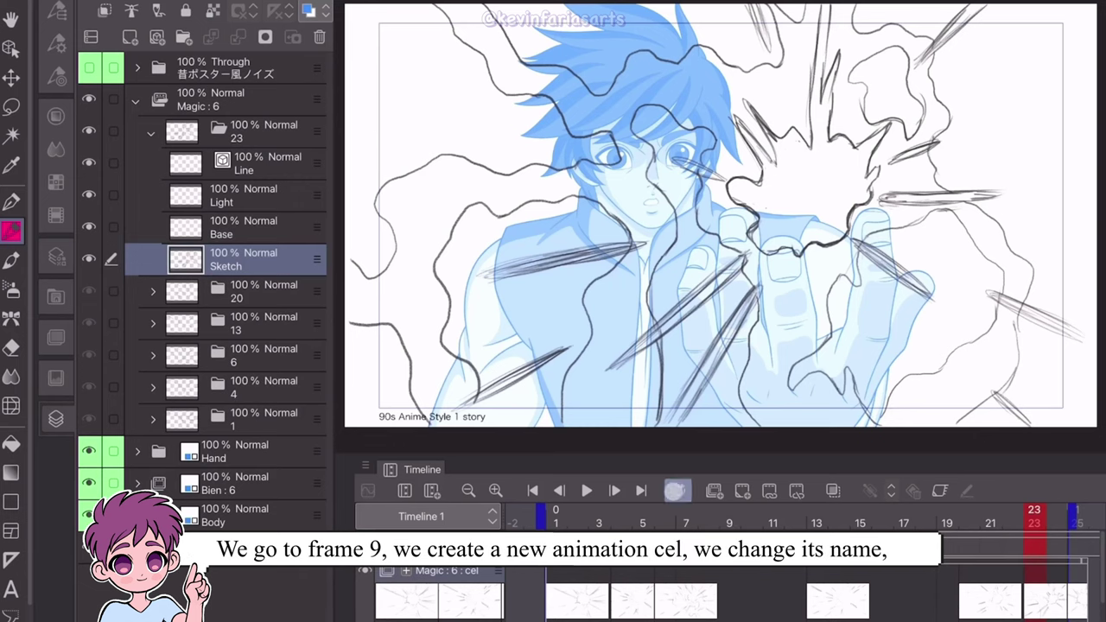
- Collapse cel 23, create a new animation cel at frame 9 and name it 9
{"action": "left_click", "coordinate": [154, 136]}
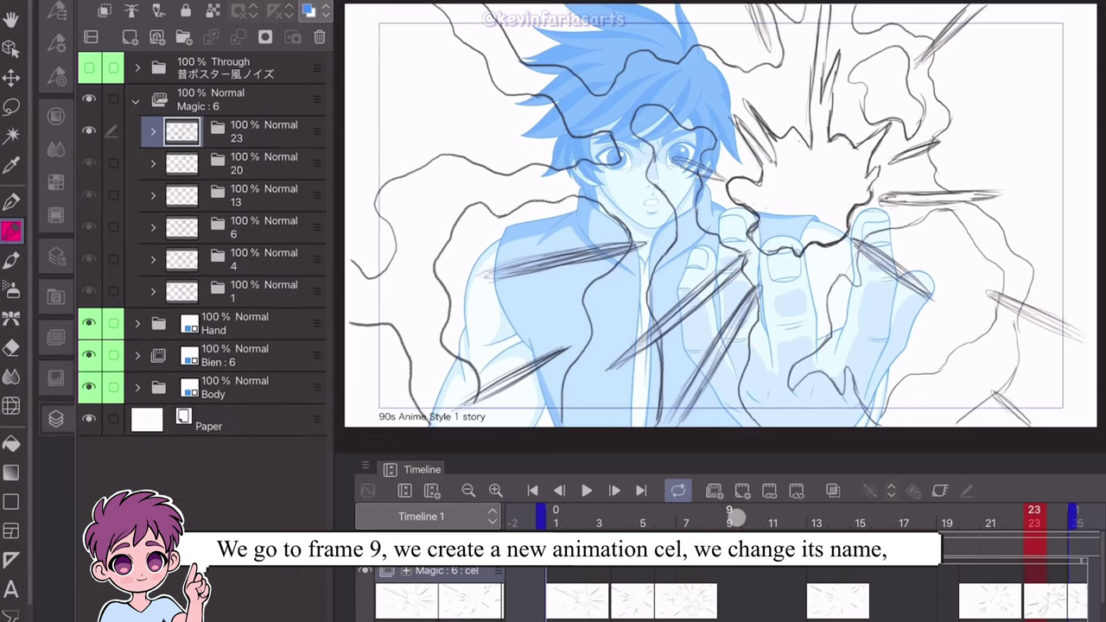
{"action": "left_click", "coordinate": [733, 516]}
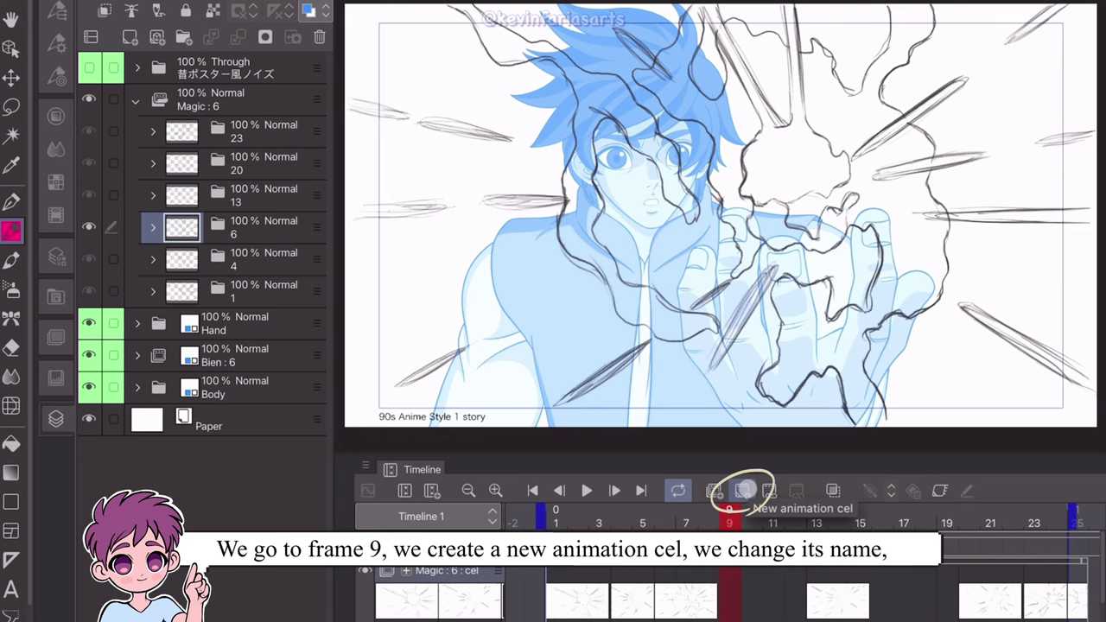
{"action": "left_click", "coordinate": [745, 490]}
{"action": "double_click", "coordinate": [254, 232]}
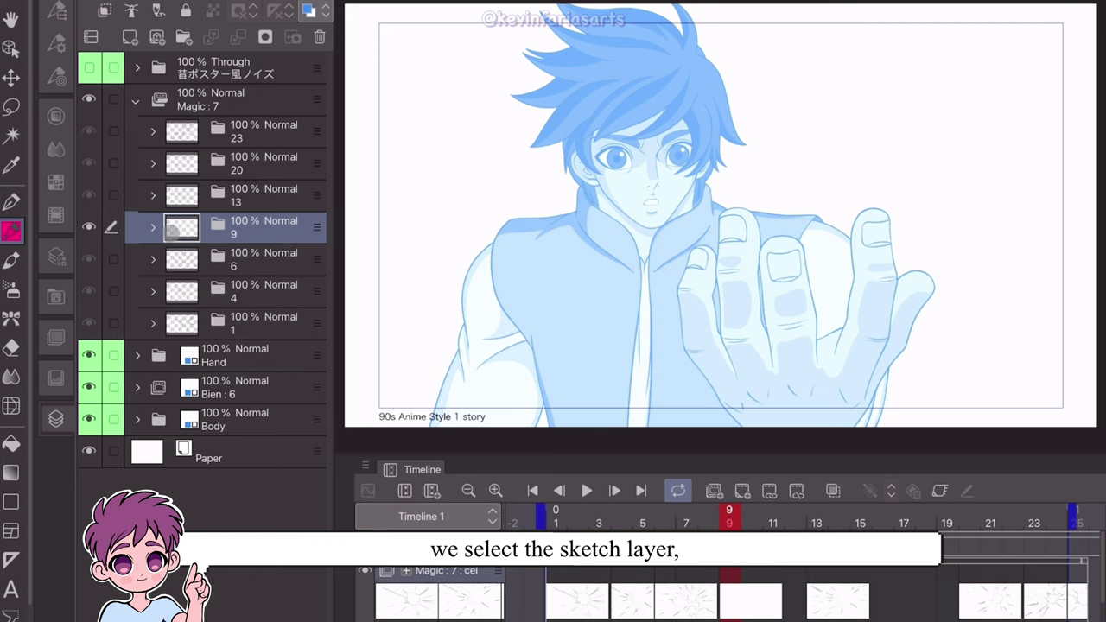
- Make the Sketch layer inside cel 9 active and turn on onion skin
{"action": "left_click", "coordinate": [153, 228]}
{"action": "left_click", "coordinate": [242, 363]}
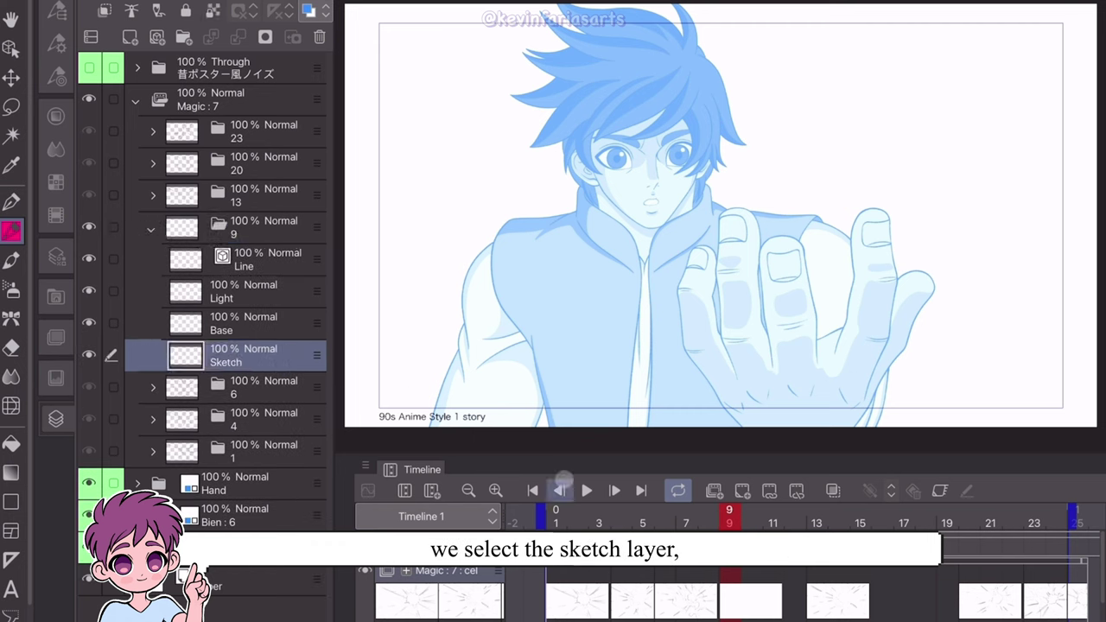
{"action": "left_click", "coordinate": [833, 491]}
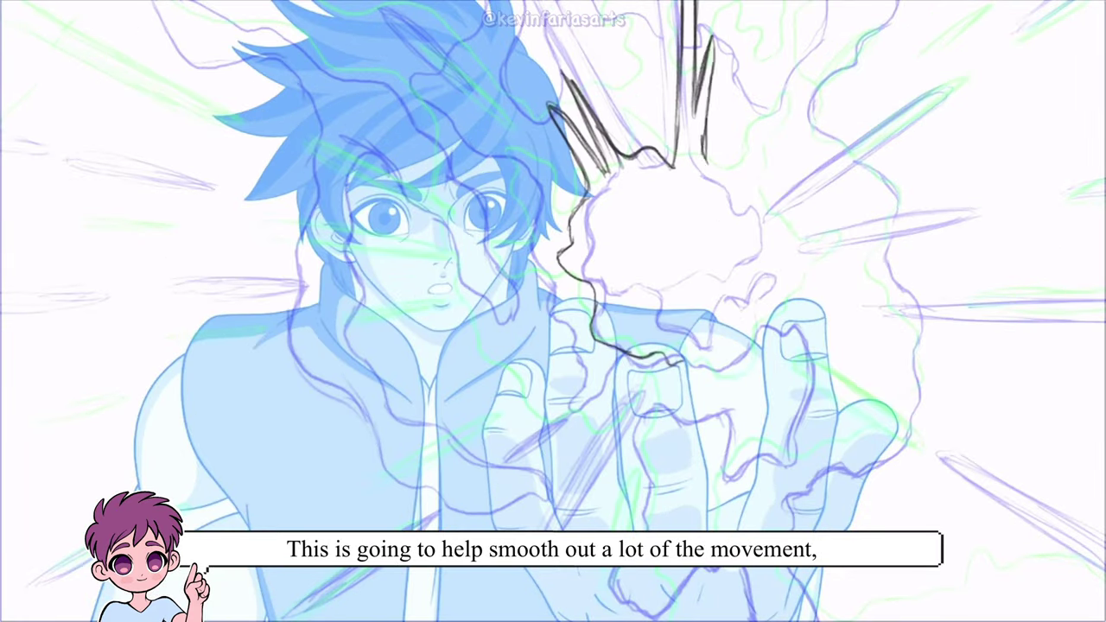
- Sketch the frame 9 magic effect around the hand with a wavy burst outline and radiating spikes, guided by the neighbouring drawings
{"action": "left_click_drag", "start_coordinate": [706, 161], "coordinate": [678, 363]}
{"action": "left_click_drag", "start_coordinate": [784, 201], "coordinate": [870, 144]}
{"action": "left_click_drag", "start_coordinate": [605, 385], "coordinate": [463, 499]}
{"action": "left_click_drag", "start_coordinate": [618, 428], "coordinate": [534, 530]}
{"action": "left_click_drag", "start_coordinate": [766, 337], "coordinate": [886, 423]}
{"action": "left_click_drag", "start_coordinate": [783, 278], "coordinate": [1011, 255]}
{"action": "left_click_drag", "start_coordinate": [993, 397], "coordinate": [1104, 450]}
{"action": "left_click_drag", "start_coordinate": [566, 239], "coordinate": [489, 211]}
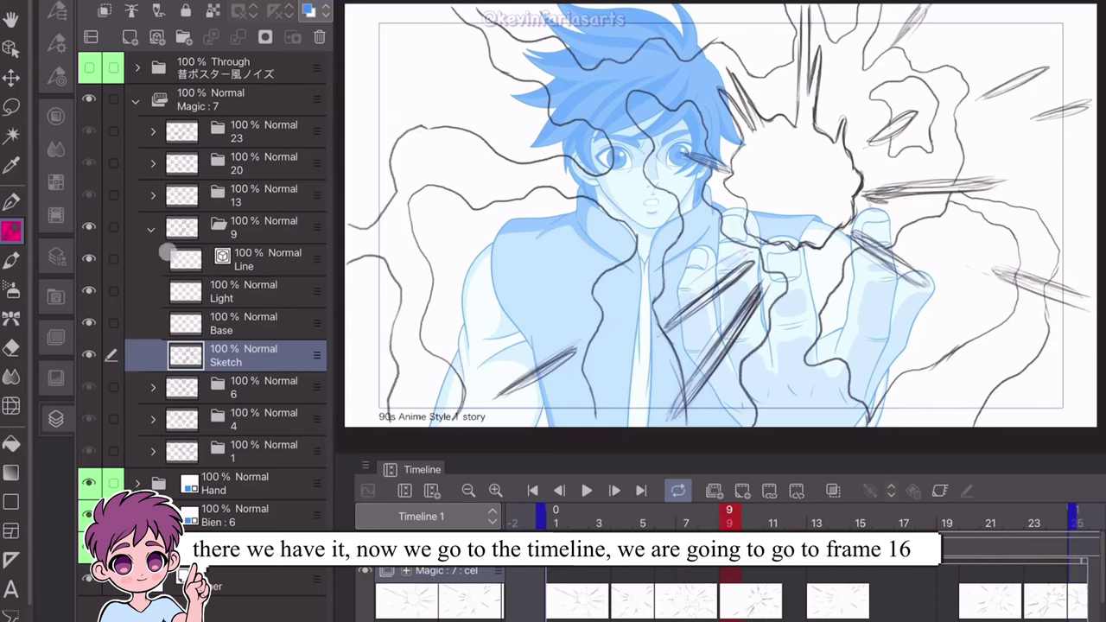
- Collapse cel 9, create a new animation cel at frame 16 and name it 16
{"action": "left_click", "coordinate": [150, 229]}
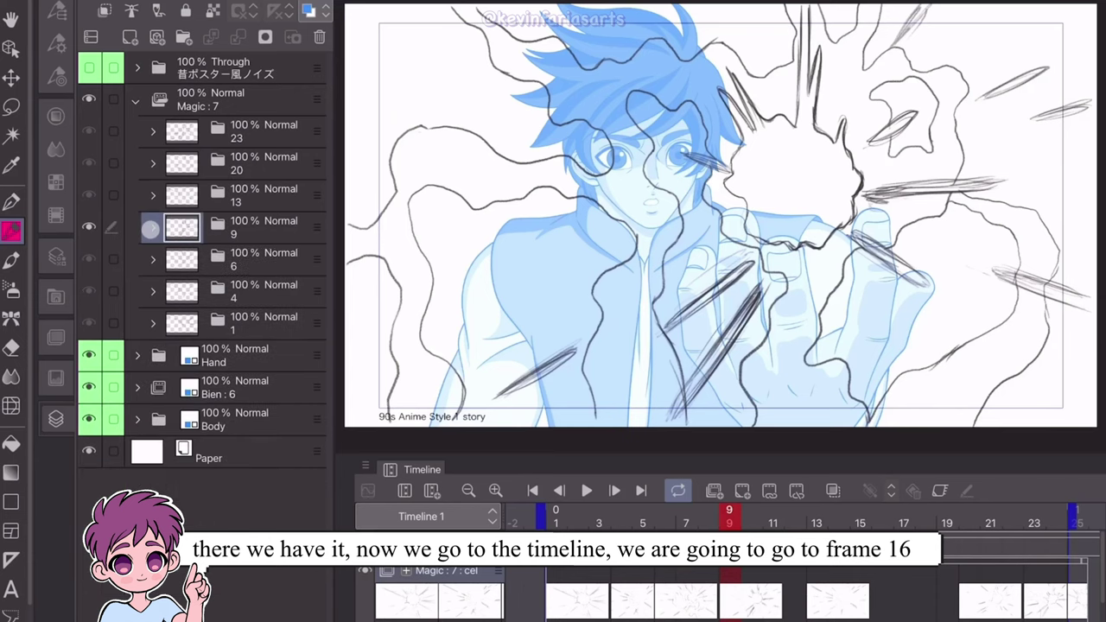
{"action": "left_click_drag", "start_coordinate": [782, 519], "coordinate": [883, 519]}
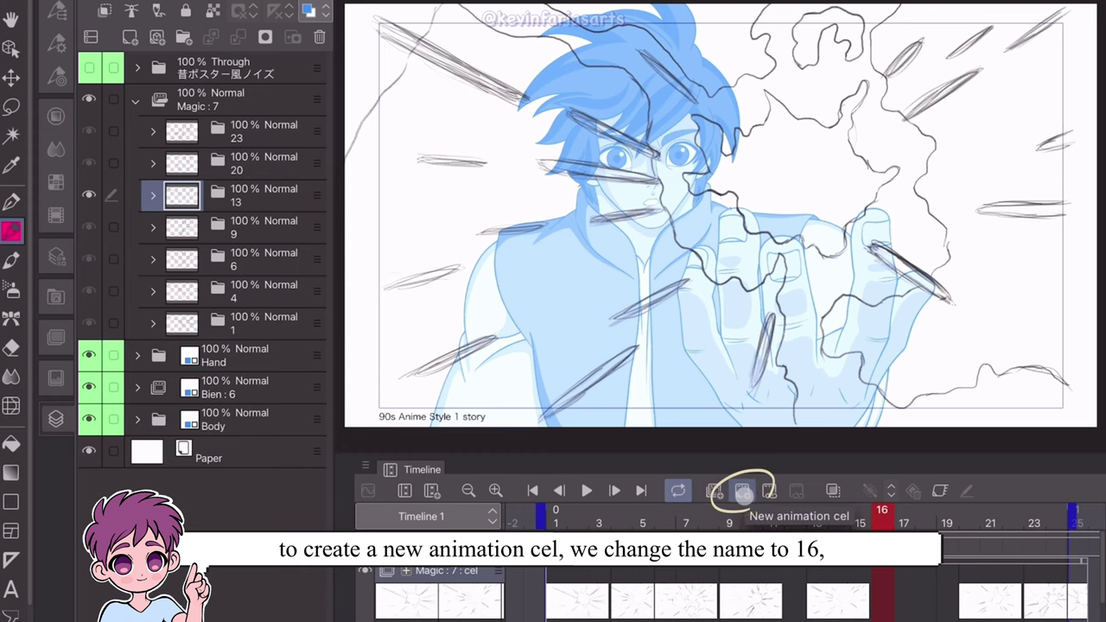
{"action": "left_click", "coordinate": [742, 491]}
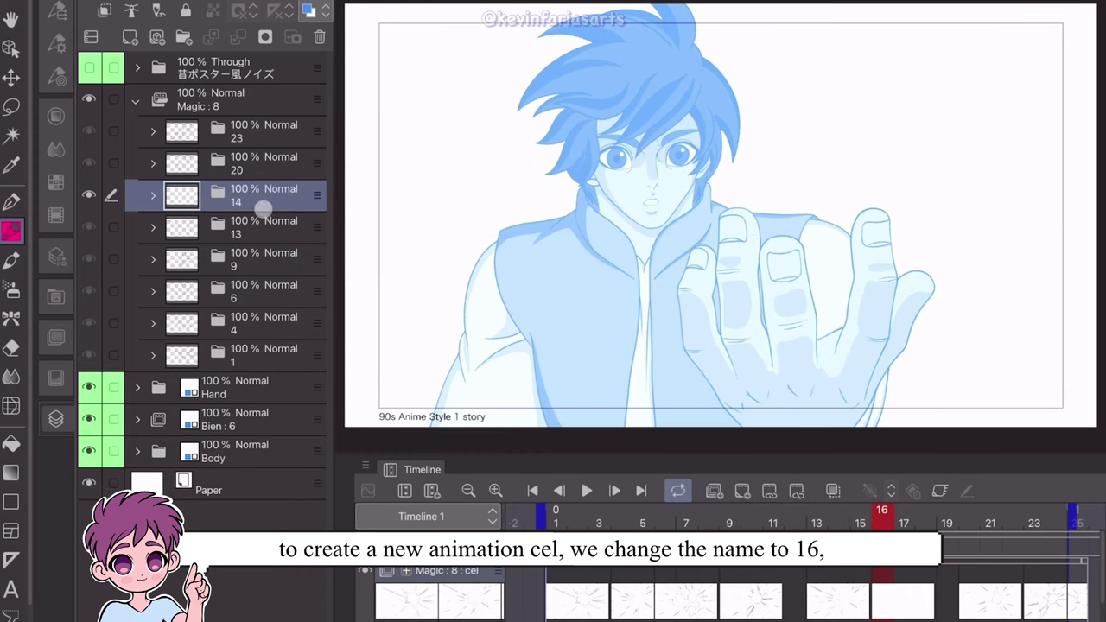
{"action": "double_click", "coordinate": [259, 203]}
- Make the Sketch layer inside cel 16 active and turn on onion skin
{"action": "left_click", "coordinate": [152, 196]}
{"action": "left_click", "coordinate": [274, 322]}
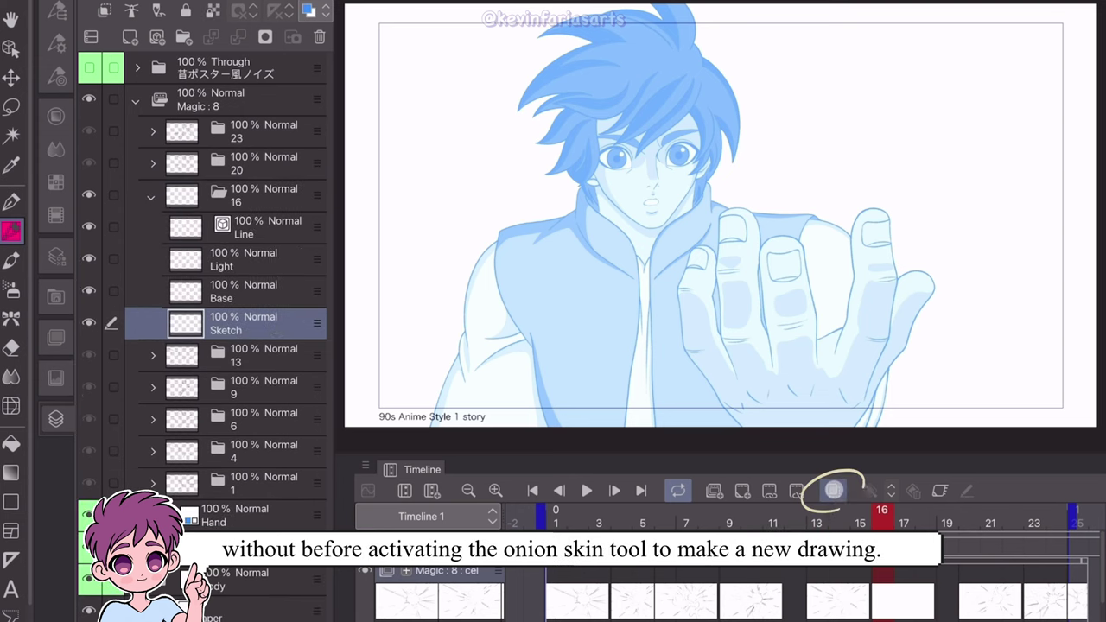
{"action": "left_click", "coordinate": [834, 490]}
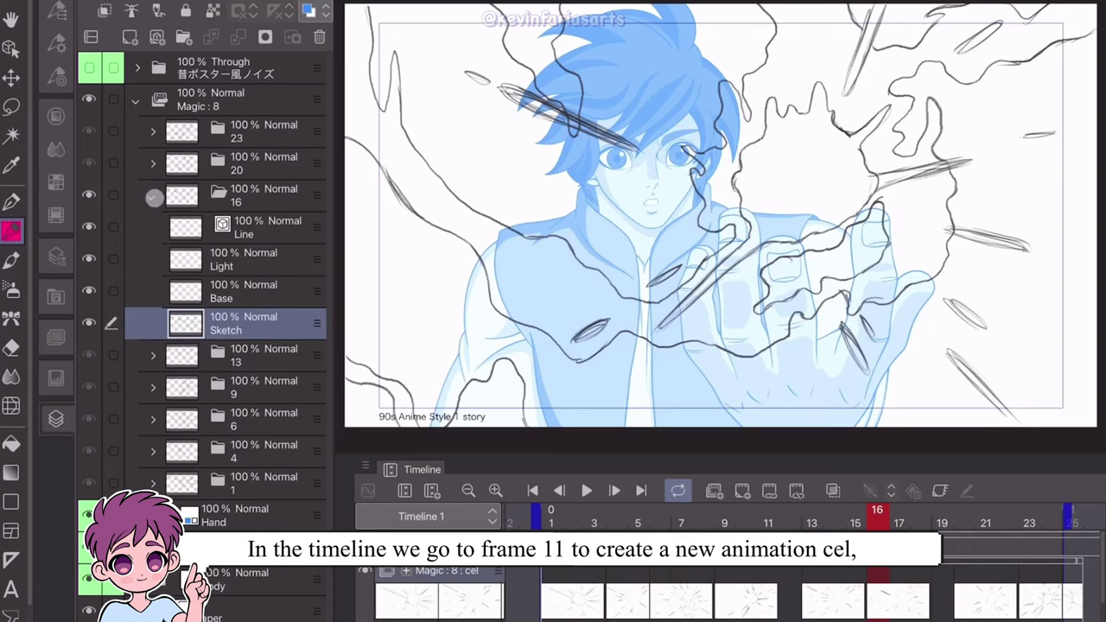
- Collapse cel 16, create a new animation cel at frame 11 and name it 11
{"action": "left_click", "coordinate": [152, 196]}
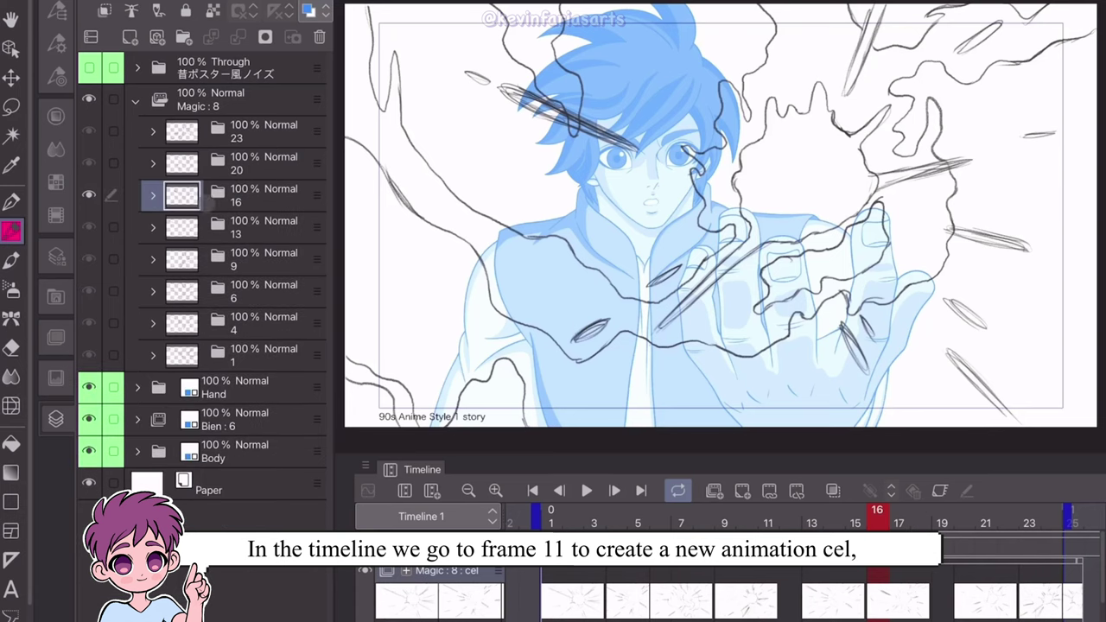
{"action": "left_click", "coordinate": [786, 510]}
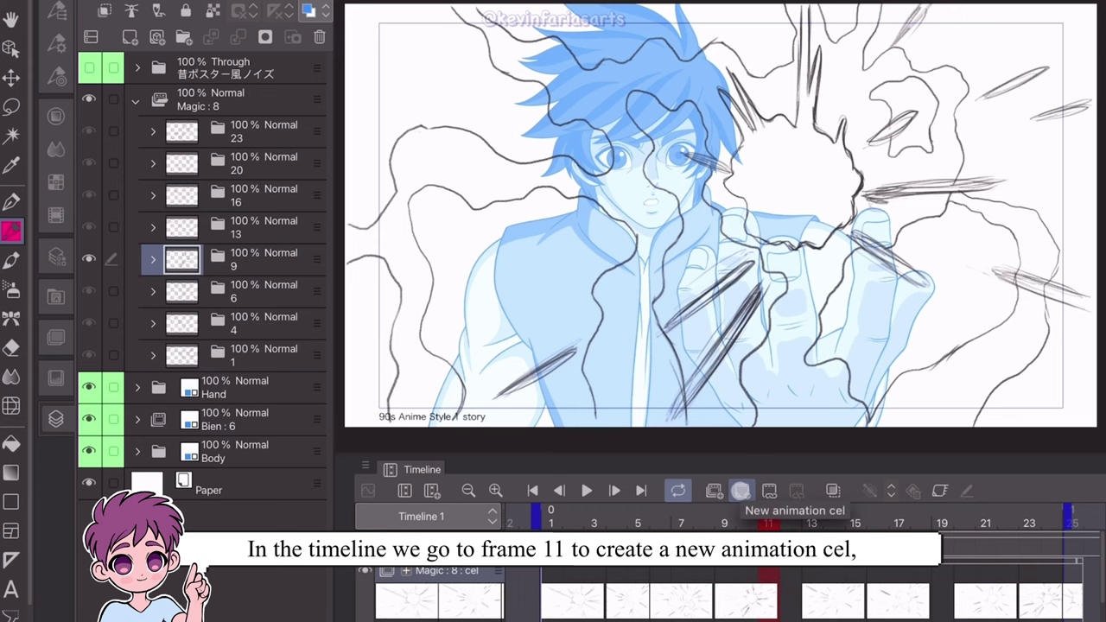
{"action": "left_click", "coordinate": [741, 490]}
{"action": "double_click", "coordinate": [244, 261]}
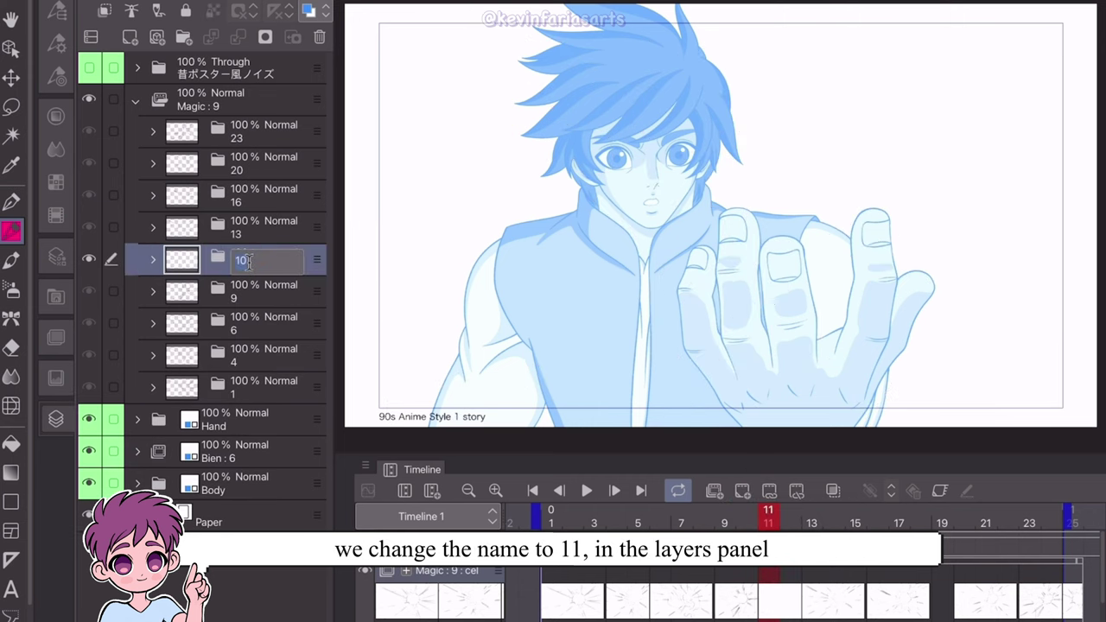
- Make the Sketch layer inside cel 11 active and turn on onion skin
{"action": "left_click", "coordinate": [153, 259]}
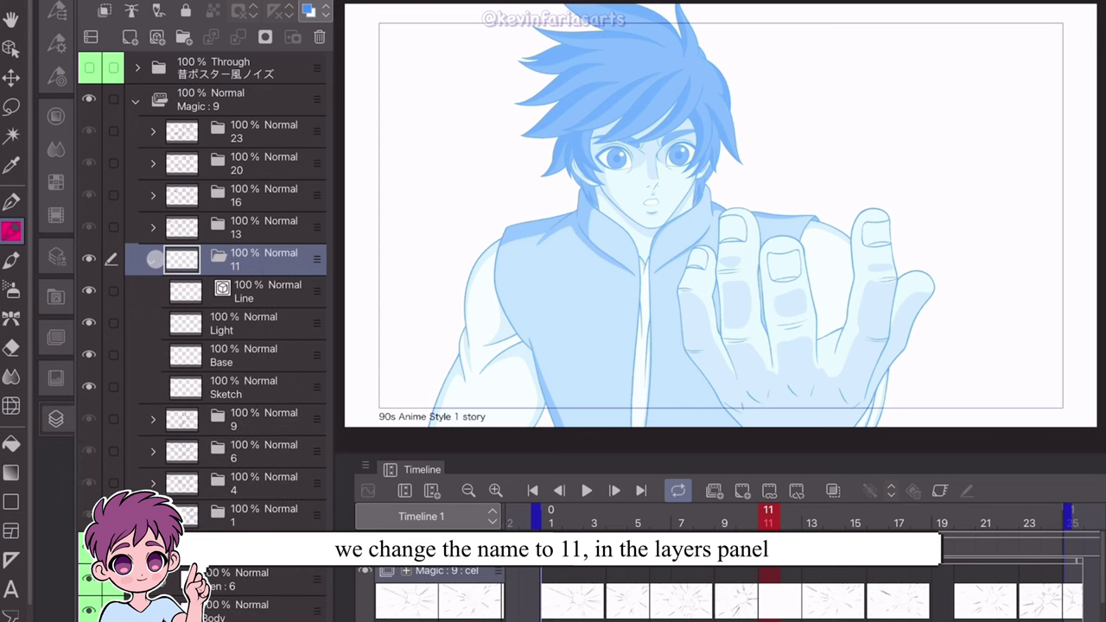
{"action": "left_click", "coordinate": [268, 386]}
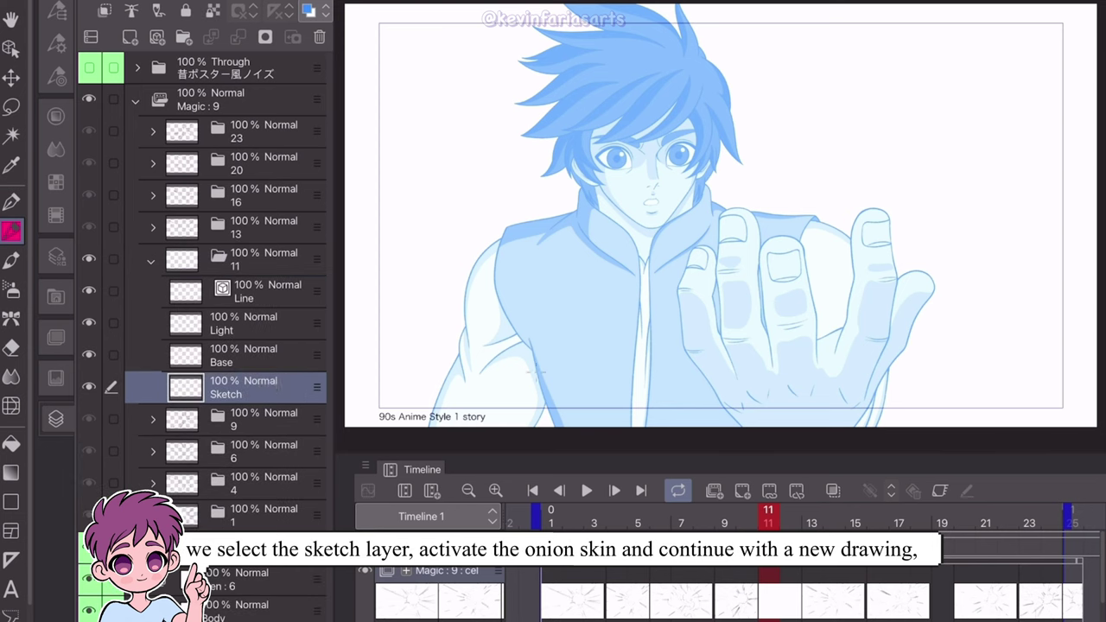
{"action": "left_click", "coordinate": [835, 490]}
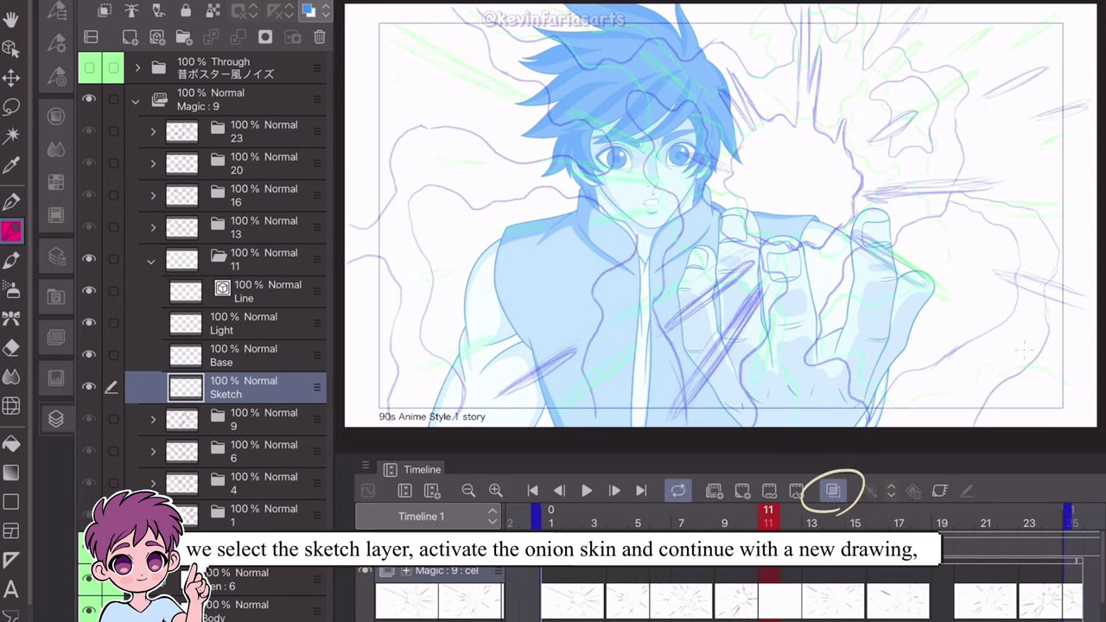
- Sketch the frame 11 magic effect with a burst outline above the hand and spikes radiating outward, keeping the neighbouring drawings' shape
{"action": "left_click_drag", "start_coordinate": [599, 333], "coordinate": [678, 363]}
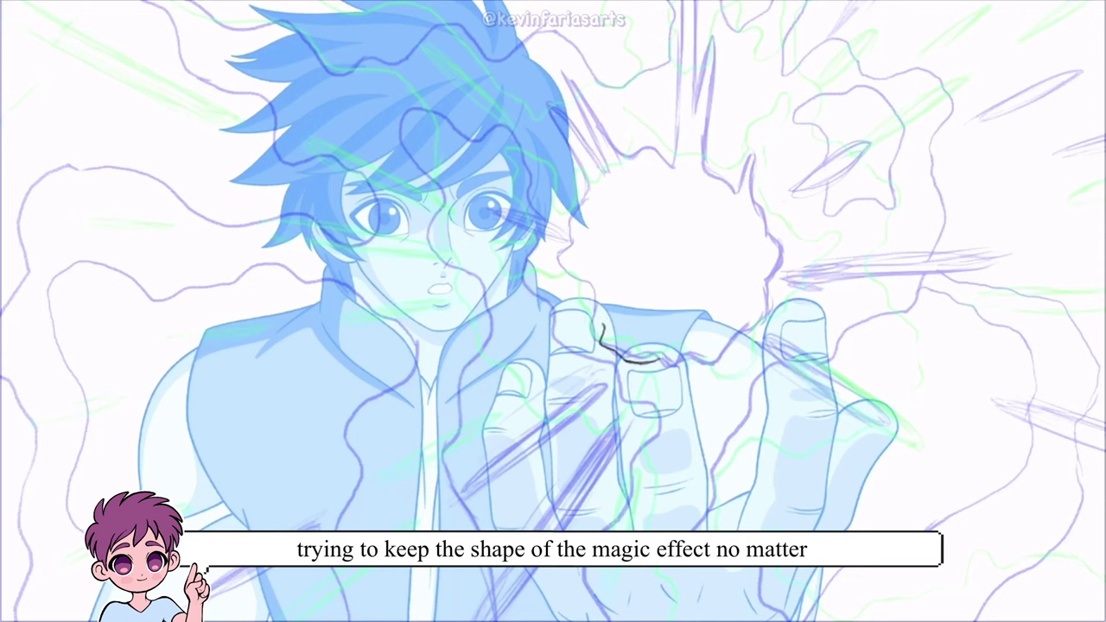
{"action": "left_click_drag", "start_coordinate": [636, 178], "coordinate": [724, 358]}
{"action": "left_click_drag", "start_coordinate": [740, 52], "coordinate": [726, 128]}
{"action": "left_click_drag", "start_coordinate": [785, 273], "coordinate": [904, 268]}
{"action": "left_click_drag", "start_coordinate": [849, 350], "coordinate": [988, 397]}
{"action": "left_click_drag", "start_coordinate": [1024, 304], "coordinate": [1105, 301]}
{"action": "left_click_drag", "start_coordinate": [722, 400], "coordinate": [772, 529]}
{"action": "left_click_drag", "start_coordinate": [625, 423], "coordinate": [496, 620]}
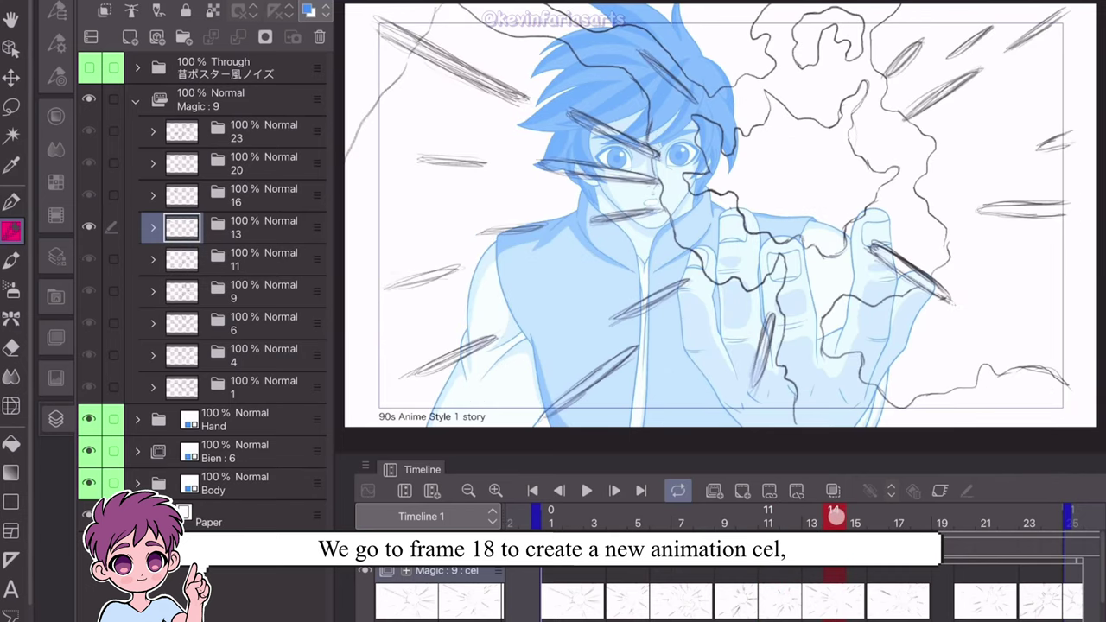
- Create a new animation cel at frame 18 in the Magic folder and name it 18
{"action": "left_click_drag", "start_coordinate": [834, 516], "coordinate": [921, 522]}
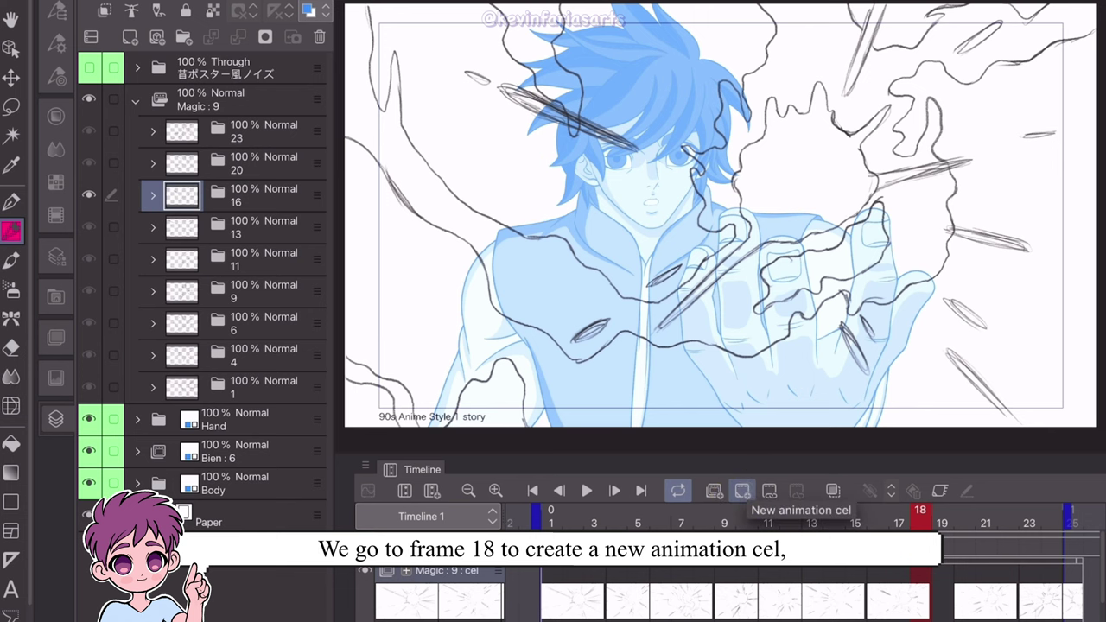
{"action": "left_click", "coordinate": [742, 490]}
{"action": "double_click", "coordinate": [245, 198]}
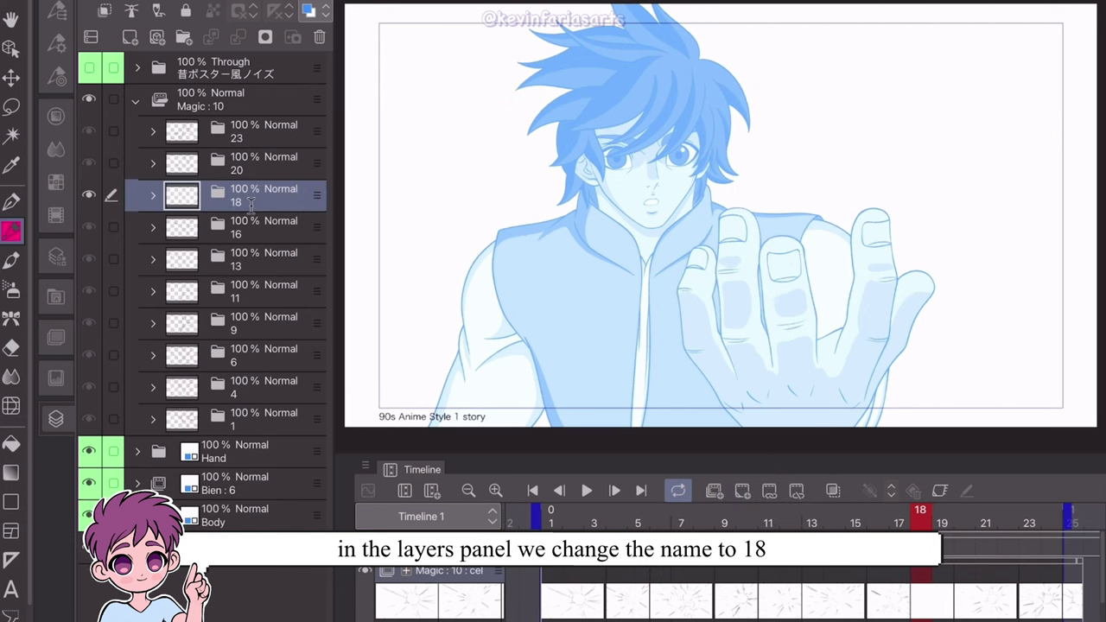
- Make the Sketch layer inside cel 18 active and turn on onion skin
{"action": "left_click", "coordinate": [152, 196]}
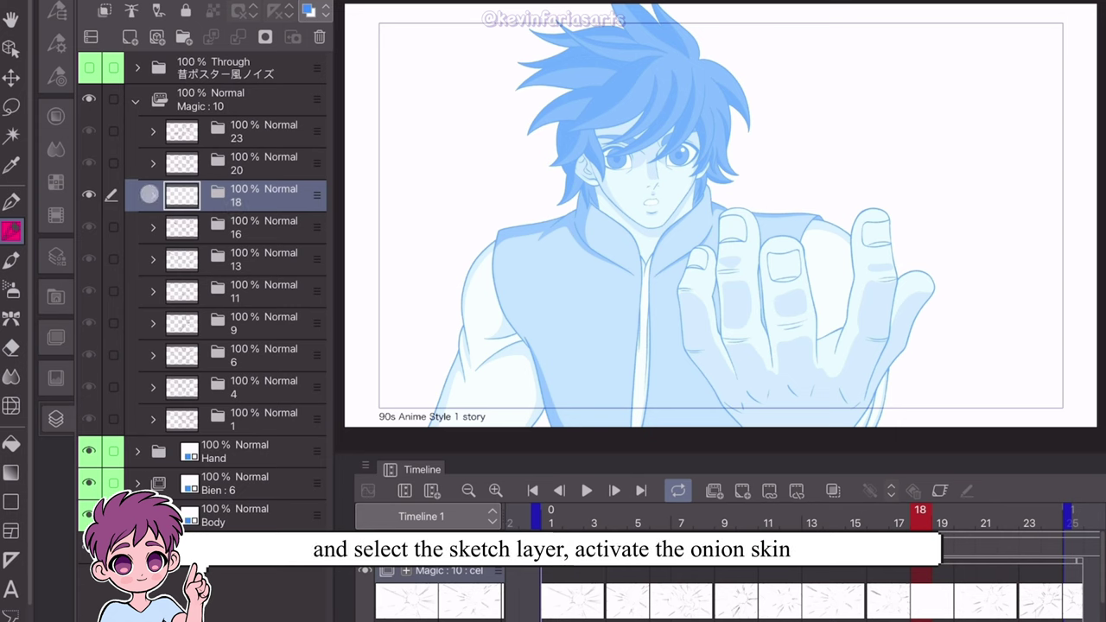
{"action": "left_click", "coordinate": [246, 320]}
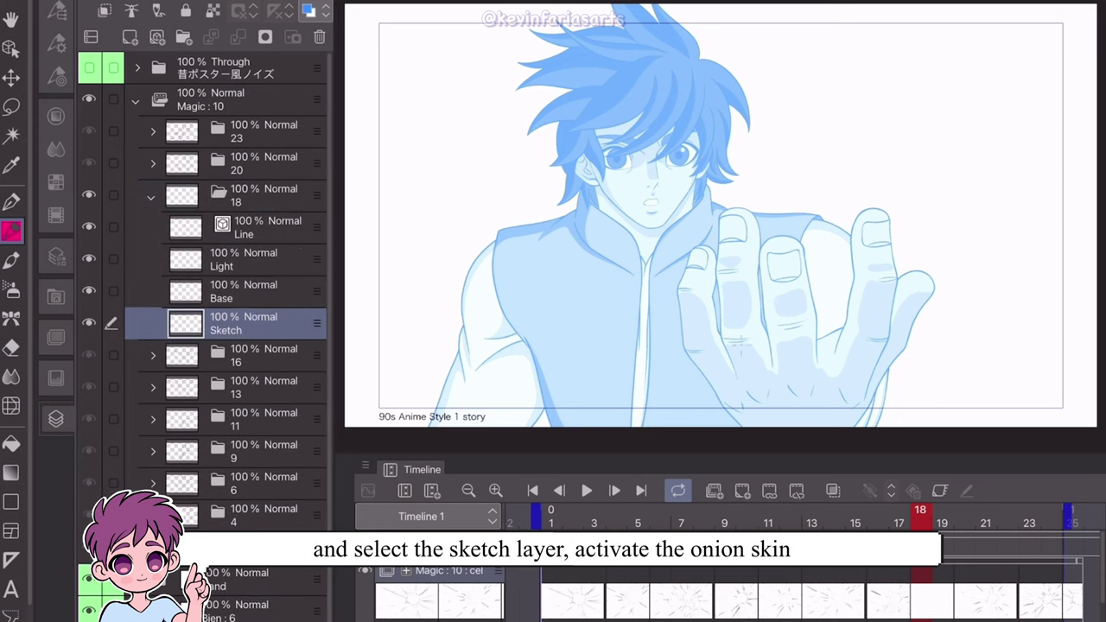
{"action": "left_click", "coordinate": [833, 490]}
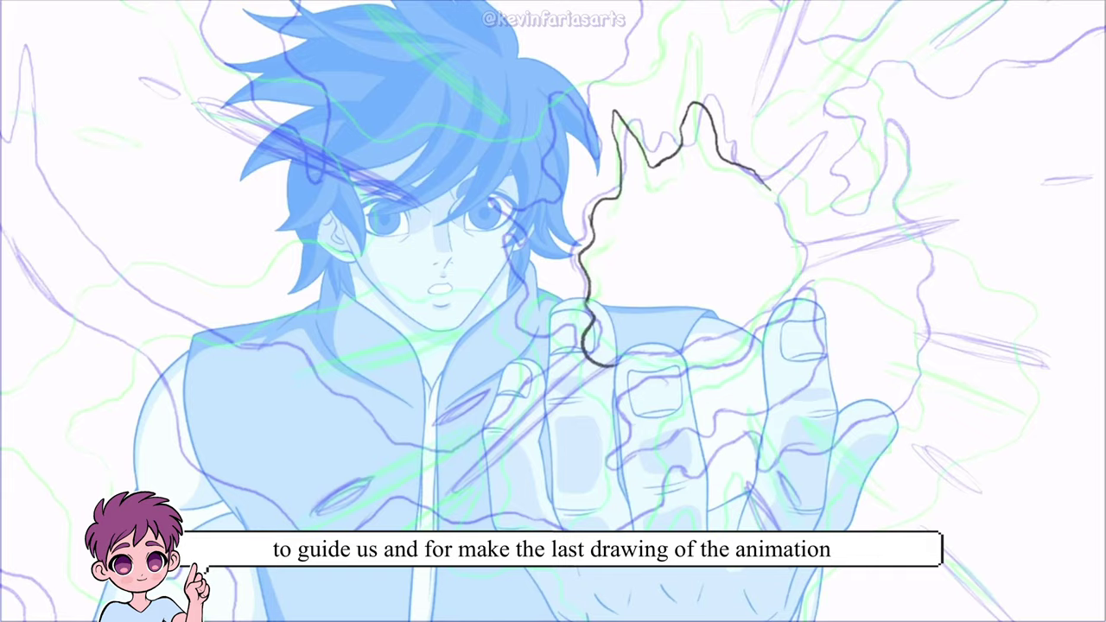
- Sketch the frame 18 burst outline above the hand with thin spikes radiating outward, guided by the onion-skinned neighbouring drawings
{"action": "left_click_drag", "start_coordinate": [769, 190], "coordinate": [794, 227]}
{"action": "left_click_drag", "start_coordinate": [793, 226], "coordinate": [1032, 181]}
{"action": "left_click_drag", "start_coordinate": [615, 366], "coordinate": [760, 309]}
{"action": "left_click_drag", "start_coordinate": [847, 61], "coordinate": [783, 133]}
{"action": "left_click_drag", "start_coordinate": [698, 367], "coordinate": [730, 529]}
{"action": "left_click_drag", "start_coordinate": [761, 361], "coordinate": [914, 529]}
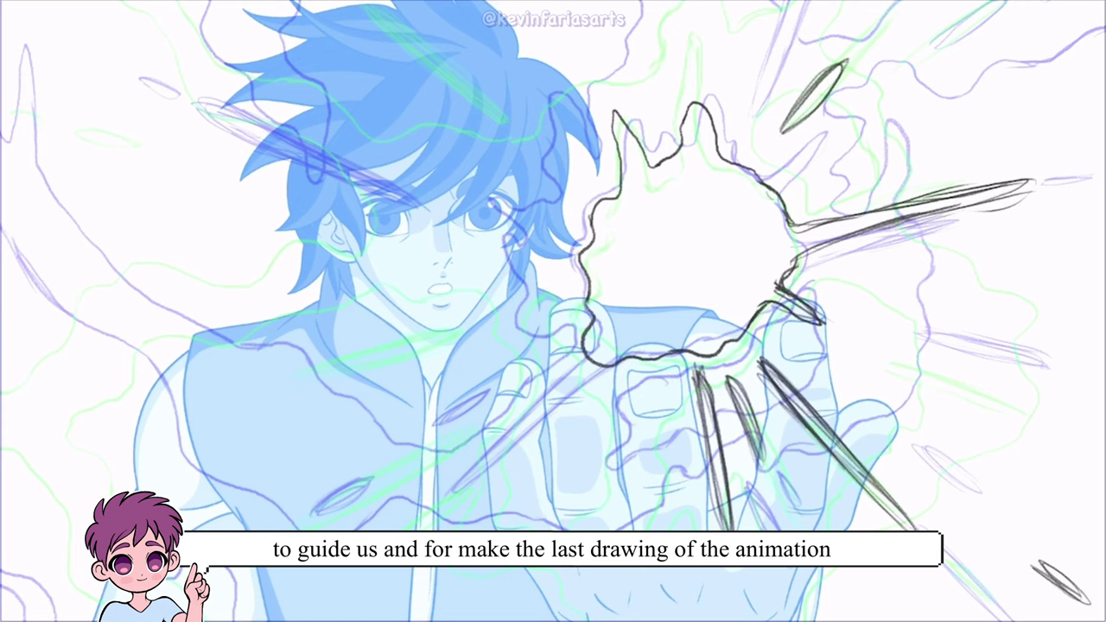
{"action": "left_click_drag", "start_coordinate": [683, 490], "coordinate": [664, 620]}
{"action": "left_click_drag", "start_coordinate": [573, 400], "coordinate": [433, 516]}
{"action": "left_click_drag", "start_coordinate": [569, 318], "coordinate": [418, 348]}
{"action": "left_click_drag", "start_coordinate": [372, 186], "coordinate": [525, 243]}
{"action": "left_click_drag", "start_coordinate": [561, 354], "coordinate": [455, 528]}
- Sketch the wavy energy outlines around the burst and across the character in frame 18, adding small loose streaks near the edges
{"action": "left_click_drag", "start_coordinate": [522, 568], "coordinate": [636, 570]}
{"action": "left_click_drag", "start_coordinate": [731, 528], "coordinate": [962, 364]}
{"action": "left_click_drag", "start_coordinate": [715, 391], "coordinate": [617, 484]}
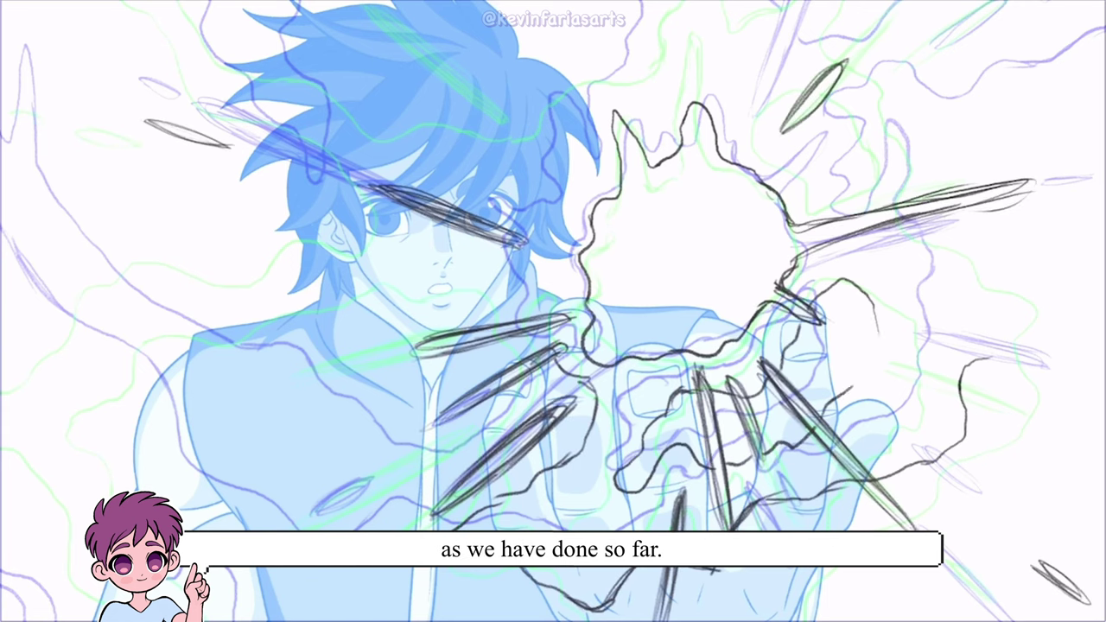
{"action": "left_click_drag", "start_coordinate": [845, 64], "coordinate": [920, 202]}
{"action": "left_click_drag", "start_coordinate": [998, 288], "coordinate": [1064, 294]}
{"action": "left_click_drag", "start_coordinate": [659, 0], "coordinate": [207, 0]}
{"action": "mouse_move", "coordinate": [164, 0]}
{"action": "left_mouse_down"}
{"action": "mouse_move", "coordinate": [242, 115]}
{"action": "mouse_move", "coordinate": [0, 320]}
{"action": "left_mouse_up"}
{"action": "left_click_drag", "start_coordinate": [0, 381], "coordinate": [163, 496]}
{"action": "left_click_drag", "start_coordinate": [275, 621], "coordinate": [486, 397]}
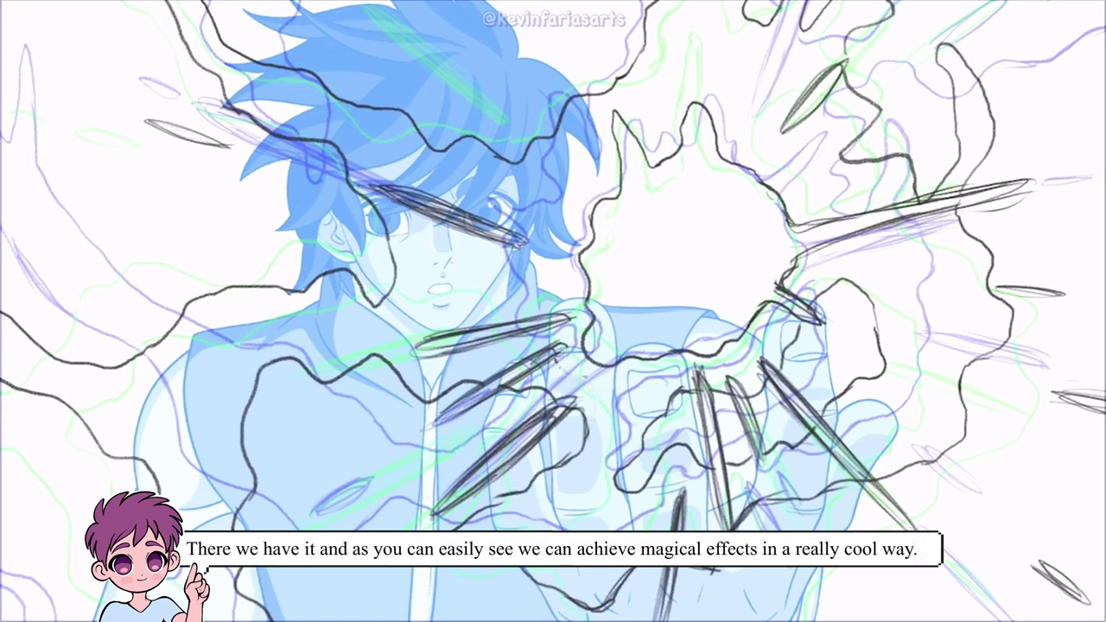
{"action": "mouse_move", "coordinate": [990, 519]}
{"action": "left_mouse_down"}
{"action": "mouse_move", "coordinate": [817, 523]}
{"action": "mouse_move", "coordinate": [965, 528]}
{"action": "mouse_move", "coordinate": [890, 525]}
{"action": "mouse_move", "coordinate": [920, 526]}
{"action": "left_mouse_up"}
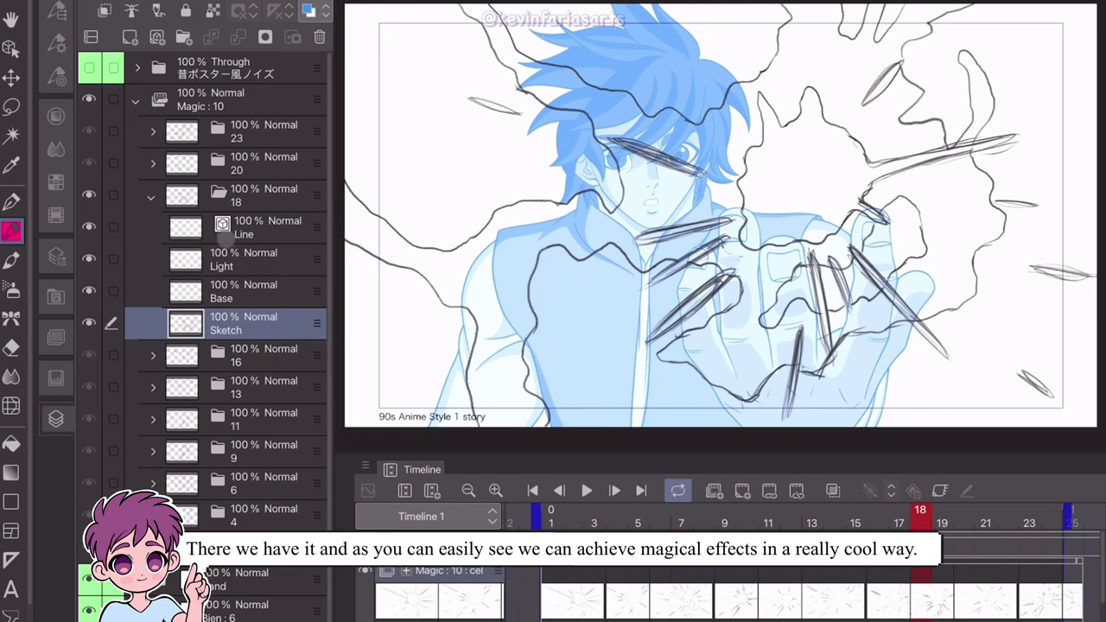
- Collapse cel 18 and play the sketched magic animation from frame 1
{"action": "left_click", "coordinate": [151, 198]}
{"action": "left_click", "coordinate": [532, 490]}
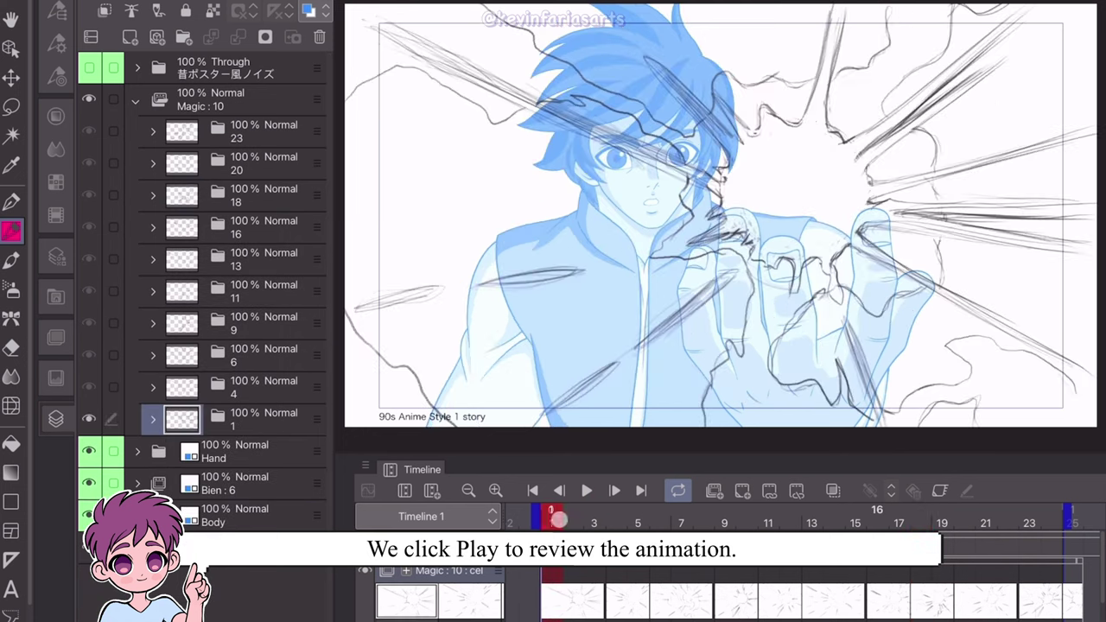
{"action": "left_click", "coordinate": [586, 490]}
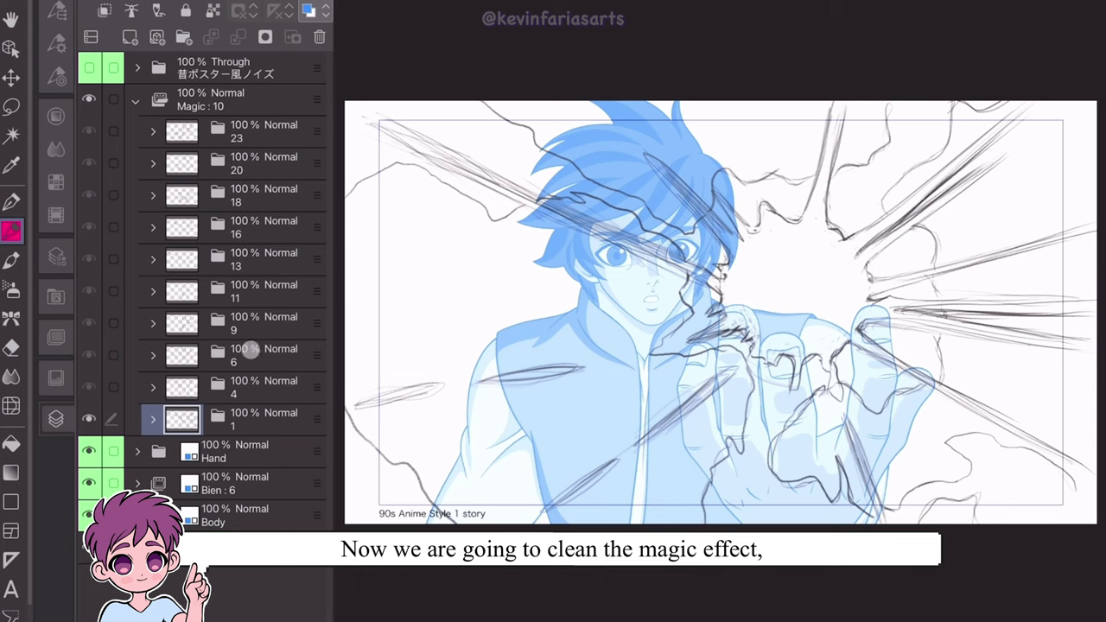
- Expand cel 1, apply layer color to its Sketch layer and hide the character layers
{"action": "left_click", "coordinate": [262, 419]}
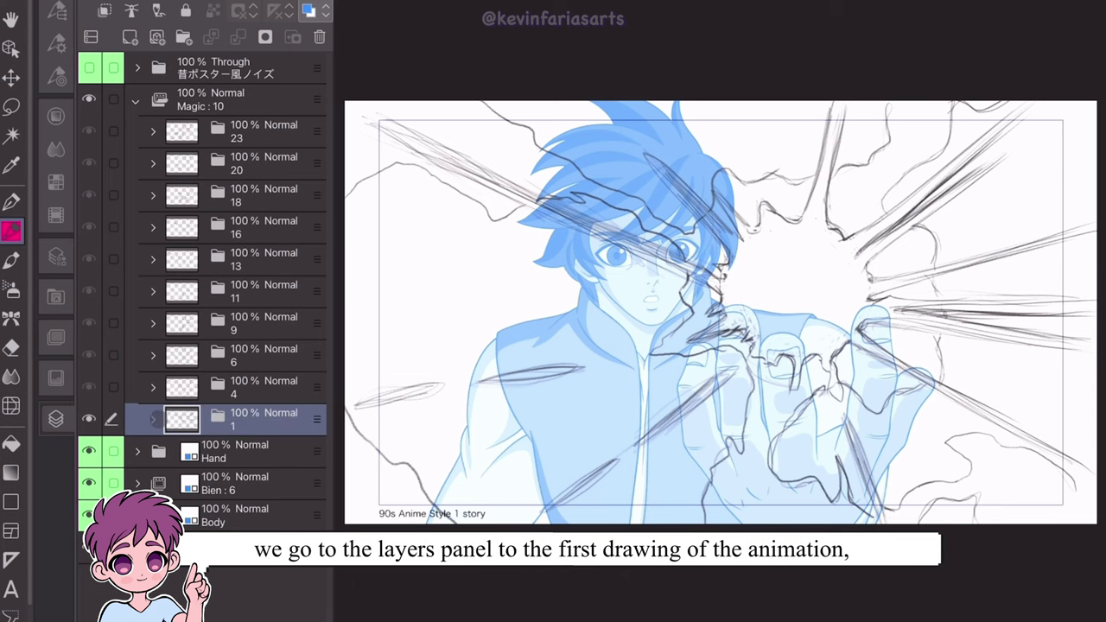
{"action": "left_click", "coordinate": [153, 419]}
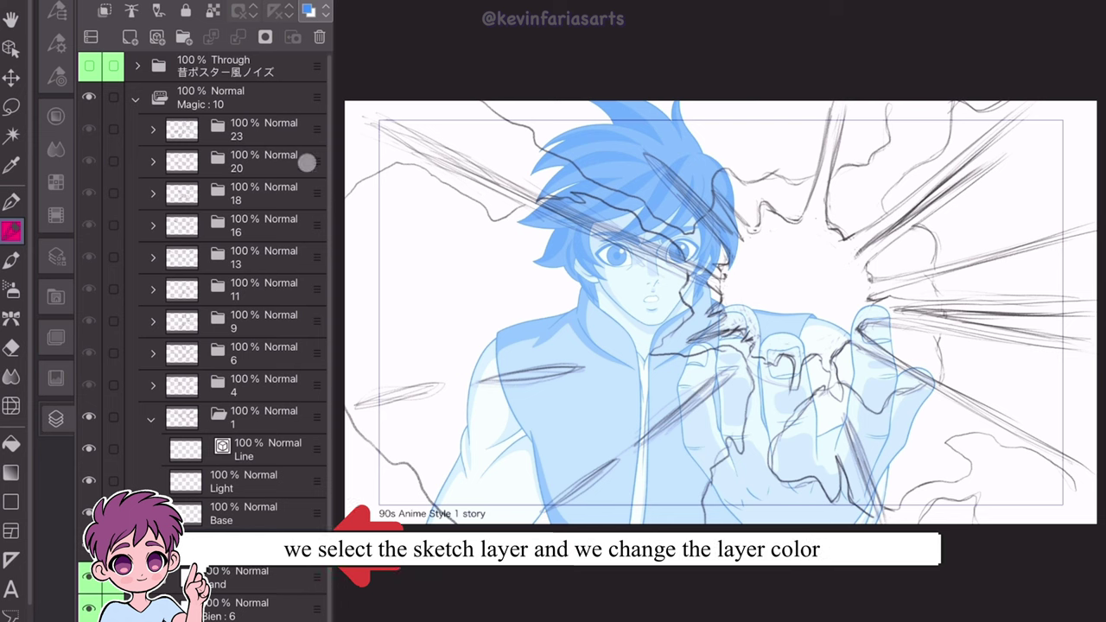
{"action": "left_click", "coordinate": [309, 12]}
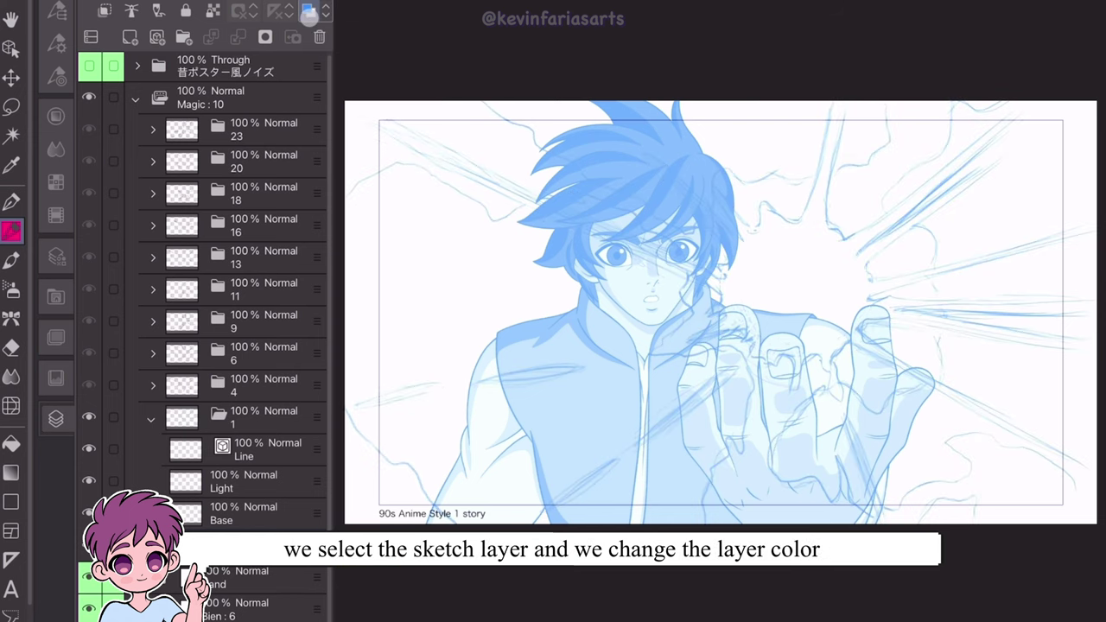
{"action": "left_click", "coordinate": [89, 612]}
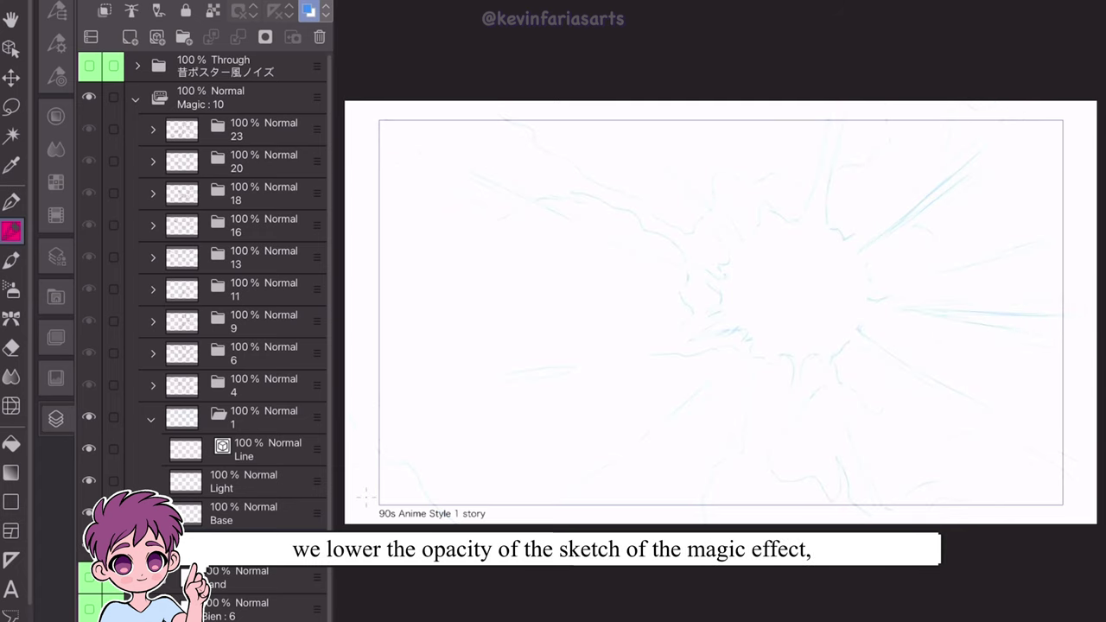
- Set up the Textured pen with a vivid magenta drawing color on the Line layer of cel 1
{"action": "left_click", "coordinate": [274, 450]}
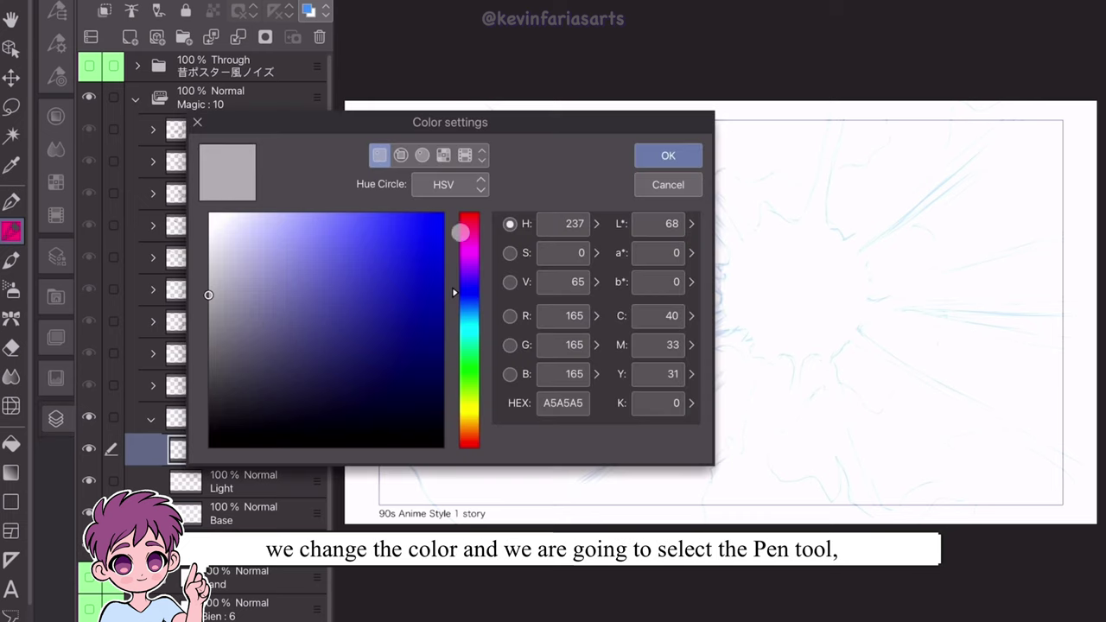
{"action": "left_click", "coordinate": [461, 232]}
{"action": "left_click", "coordinate": [420, 240]}
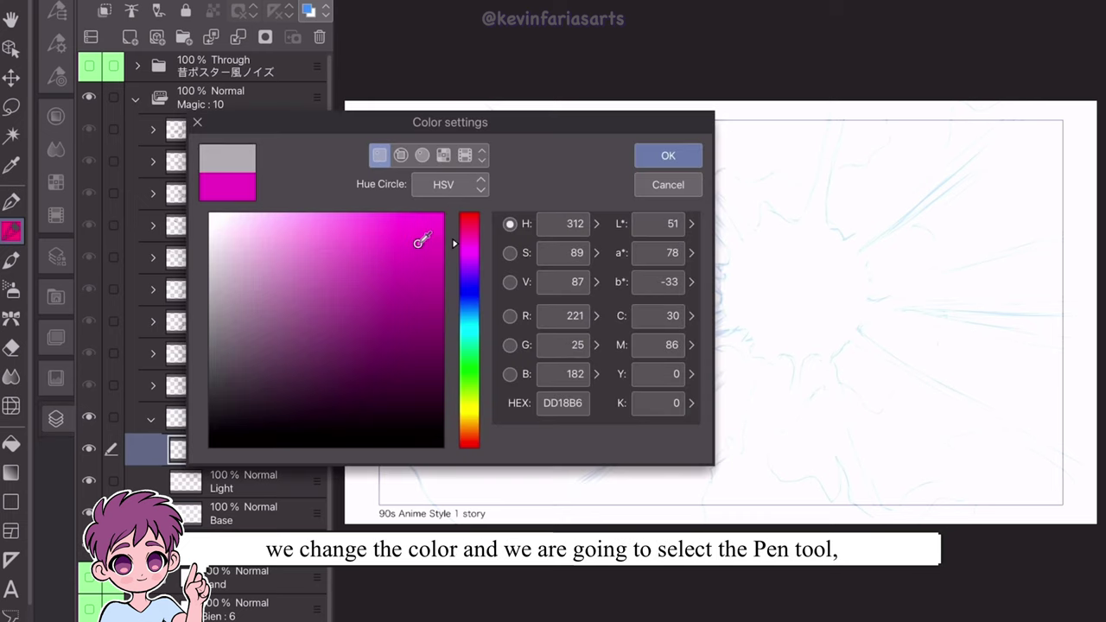
{"action": "left_click", "coordinate": [447, 212]}
{"action": "left_click", "coordinate": [683, 156]}
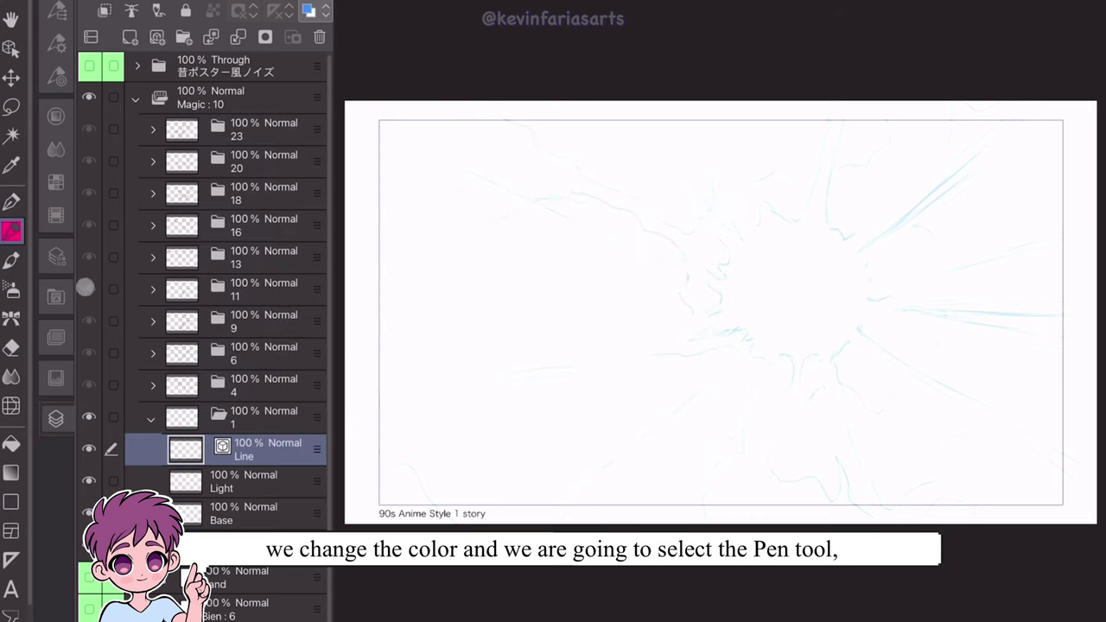
{"action": "left_click", "coordinate": [11, 201]}
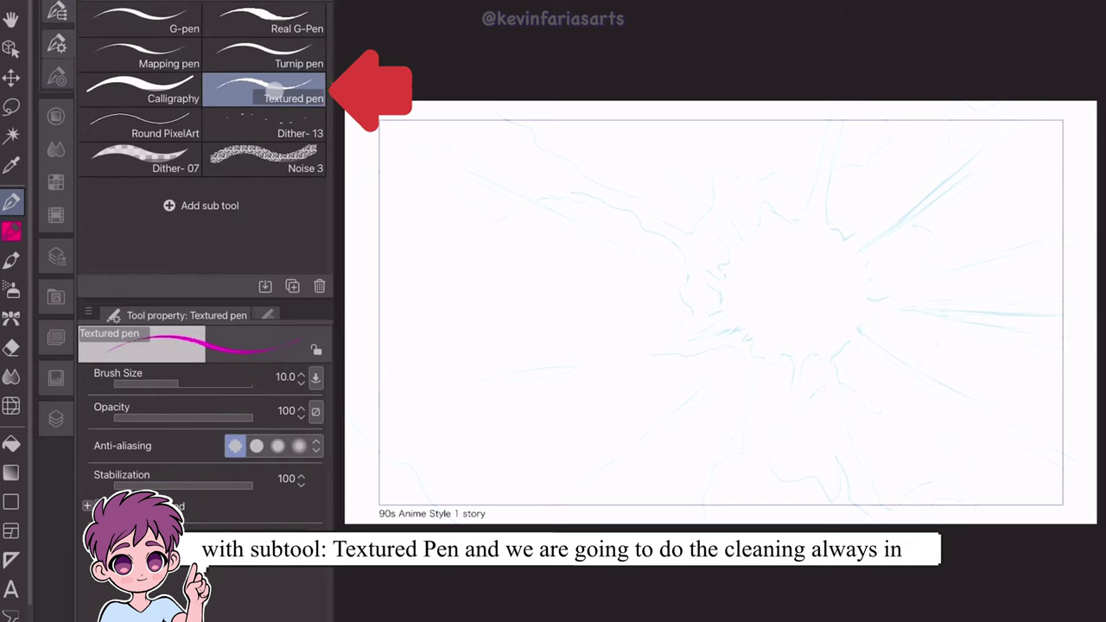
{"action": "left_click", "coordinate": [239, 378]}
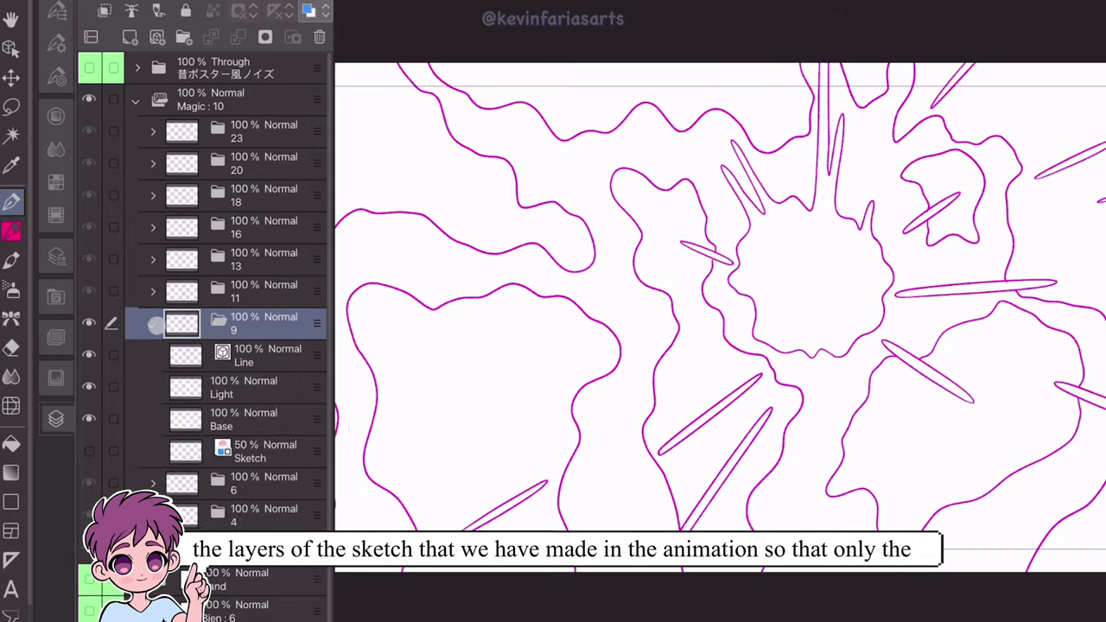
- Hide the Sketch layers inside cels 11, 13 and 16 of the Magic folder, collapsing each finished cel
{"action": "left_click", "coordinate": [154, 324]}
{"action": "left_click", "coordinate": [260, 292]}
{"action": "left_click", "coordinate": [153, 292]}
{"action": "left_click", "coordinate": [92, 418]}
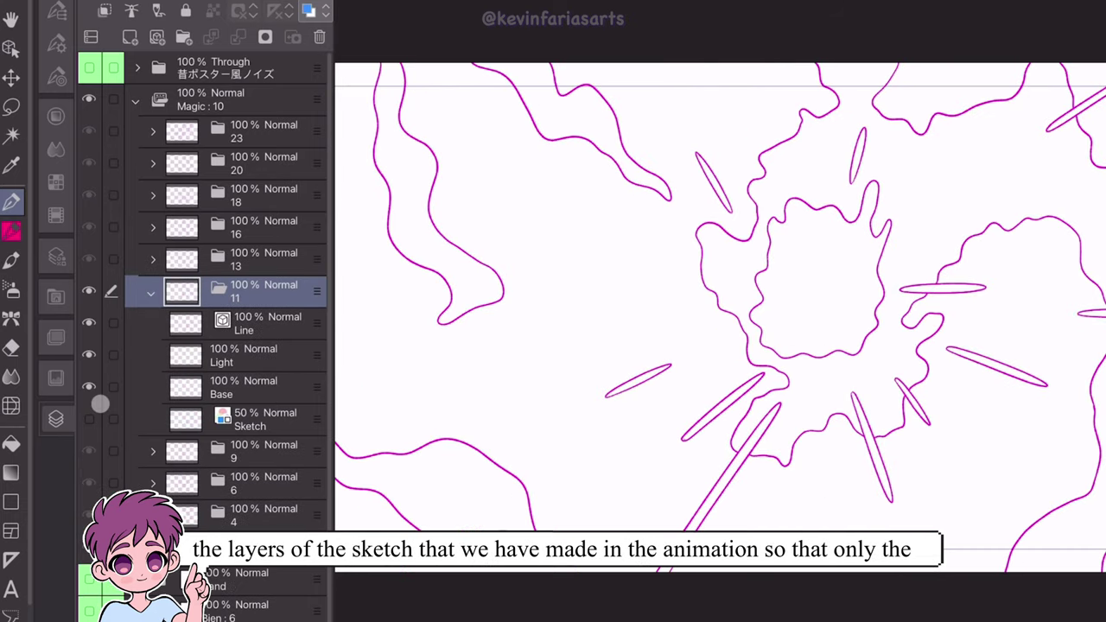
{"action": "left_click", "coordinate": [152, 292]}
{"action": "left_click", "coordinate": [260, 260]}
{"action": "left_click", "coordinate": [153, 260]}
{"action": "left_click", "coordinate": [92, 386]}
{"action": "left_click", "coordinate": [259, 227]}
{"action": "left_click", "coordinate": [153, 227]}
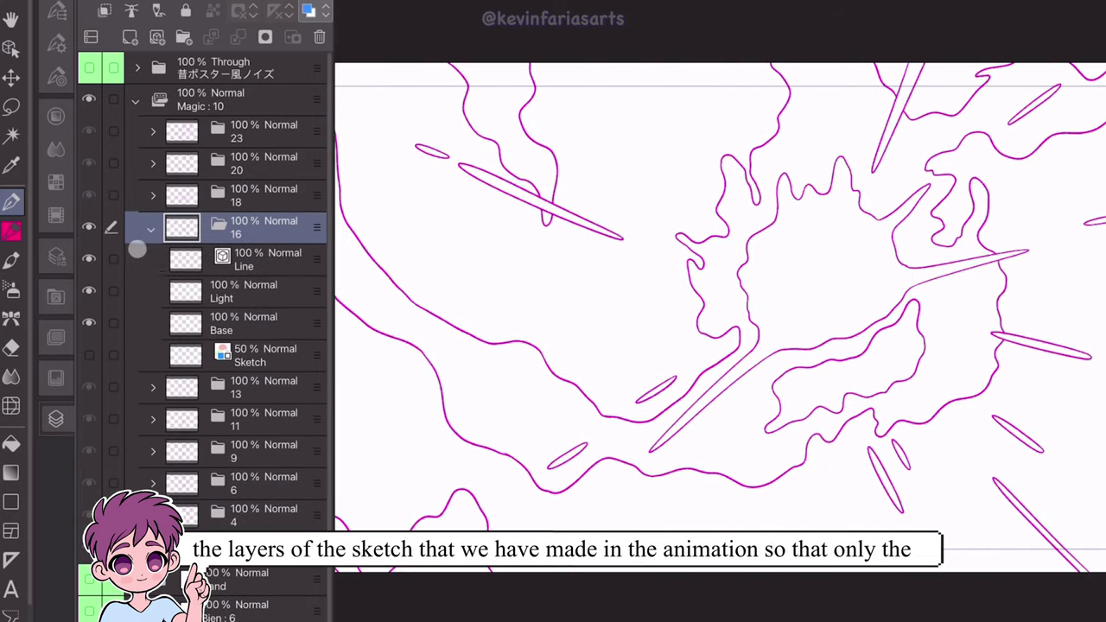
- Hide the Sketch layers inside cels 18, 20 and 23 and collapse those cels
{"action": "left_click", "coordinate": [259, 195]}
{"action": "left_click", "coordinate": [152, 197]}
{"action": "left_click", "coordinate": [152, 198]}
{"action": "left_click", "coordinate": [259, 163]}
{"action": "left_click", "coordinate": [153, 164]}
{"action": "left_click", "coordinate": [153, 164]}
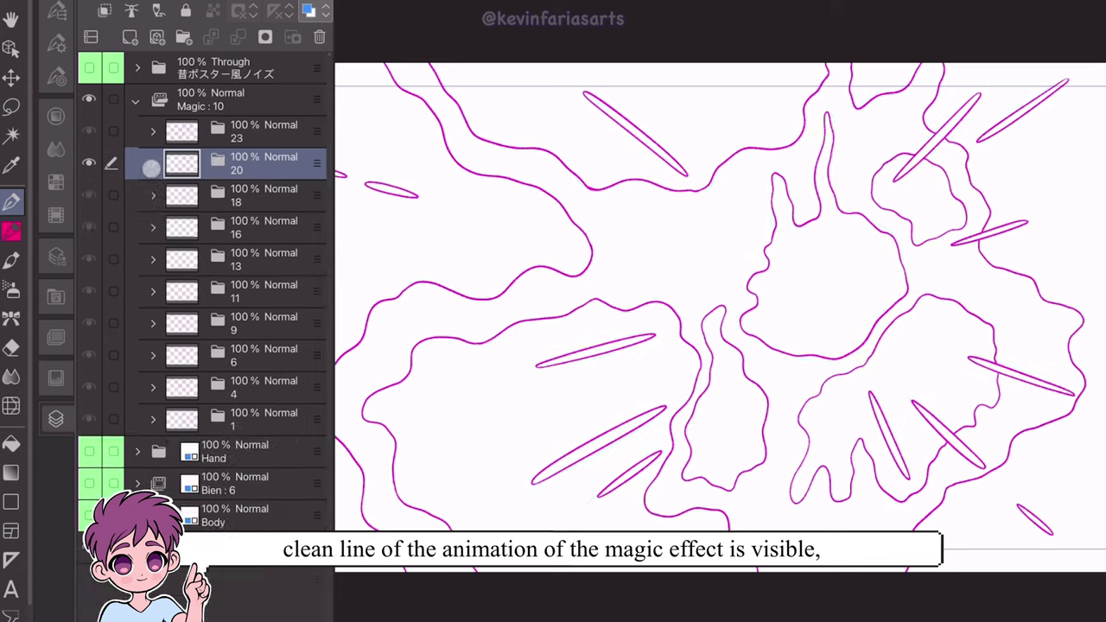
{"action": "left_click", "coordinate": [260, 133]}
{"action": "left_click", "coordinate": [153, 132]}
{"action": "left_click", "coordinate": [92, 258]}
{"action": "left_click", "coordinate": [152, 133]}
- Play back the clean line animation on its own and again from frame 1 with the character layers shown
{"action": "left_click", "coordinate": [260, 105]}
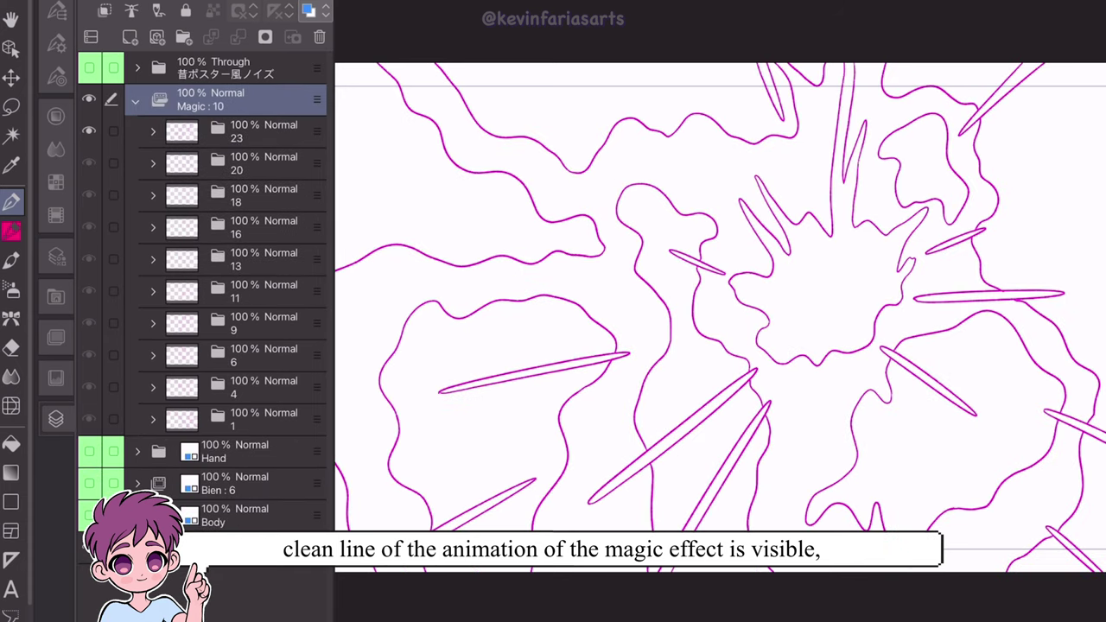
{"action": "left_click", "coordinate": [586, 490]}
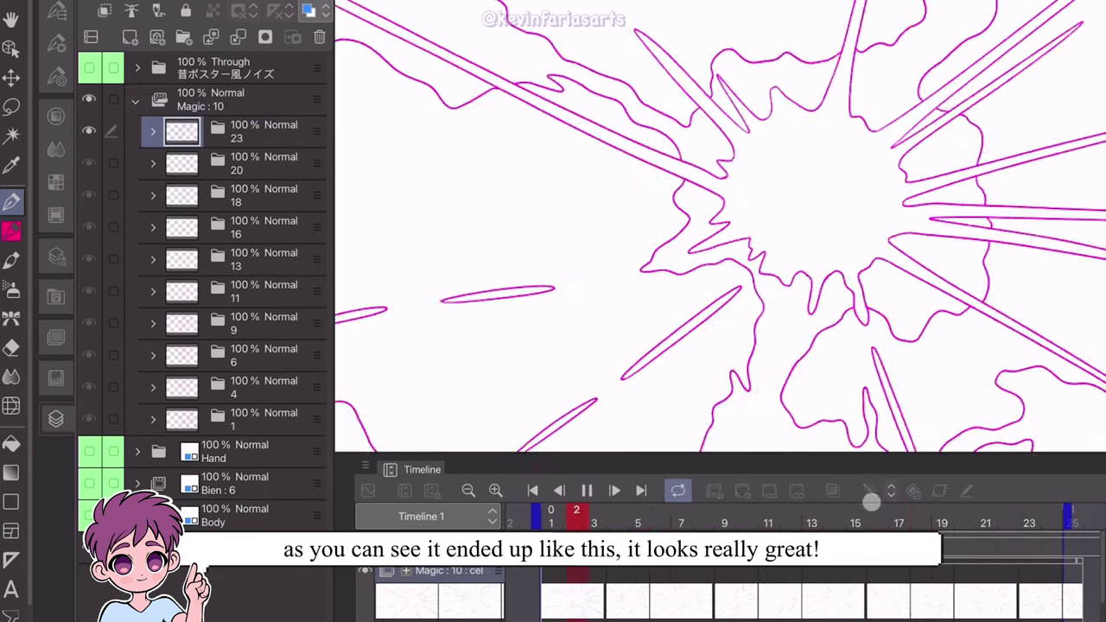
{"action": "left_click", "coordinate": [544, 515]}
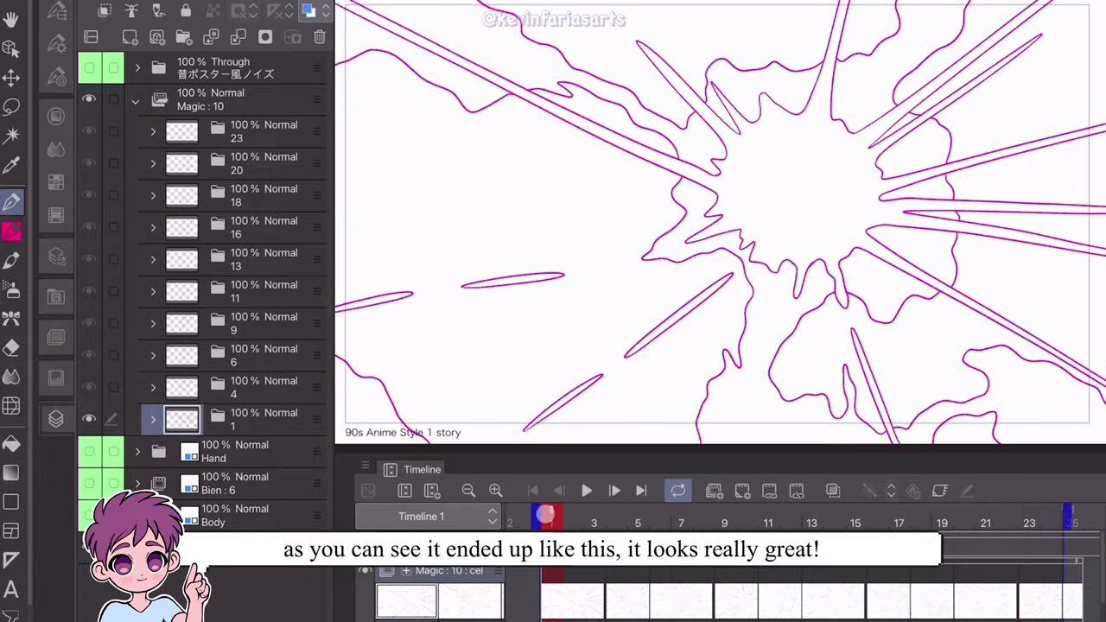
{"action": "left_click_drag", "start_coordinate": [89, 451], "coordinate": [89, 515]}
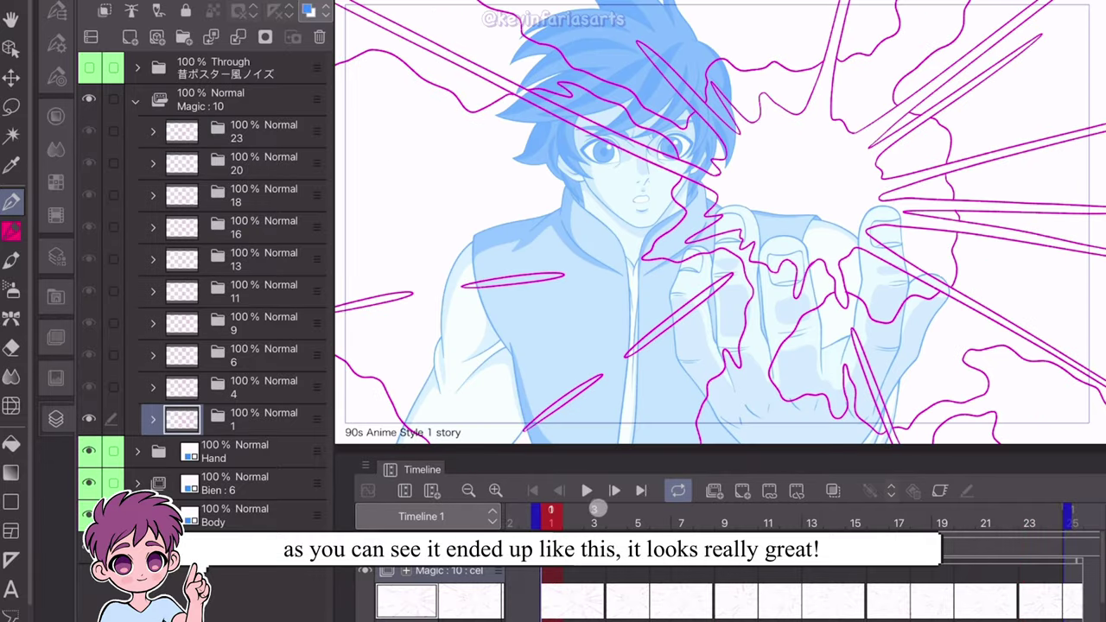
{"action": "left_click", "coordinate": [587, 490]}
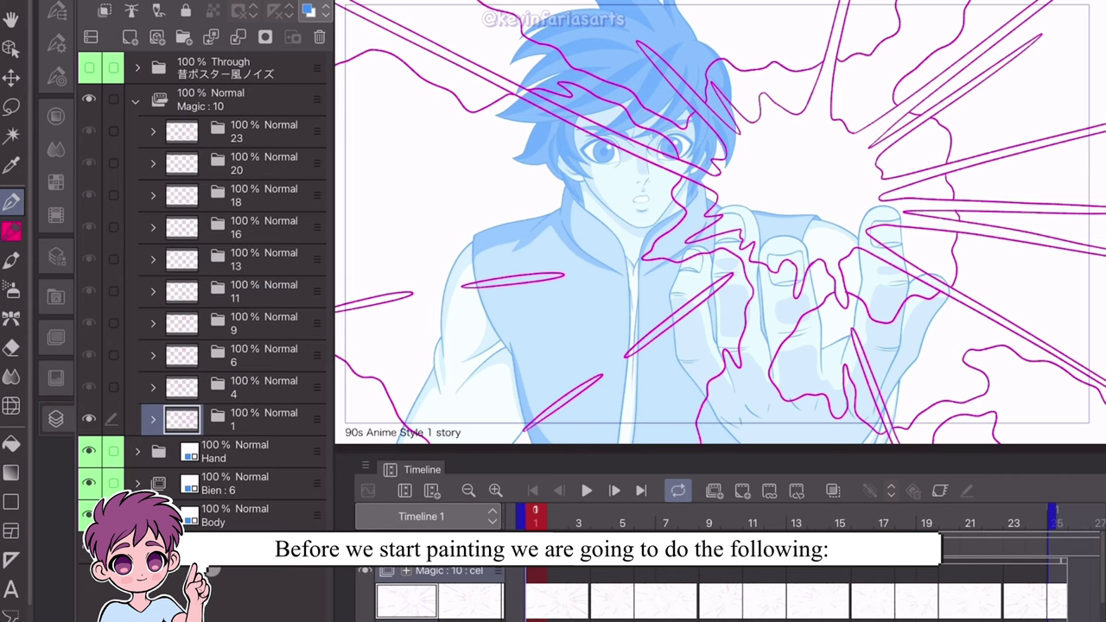
- Hide the character layers and set the project's paper color to gray B6B6B6
{"action": "left_click", "coordinate": [89, 450]}
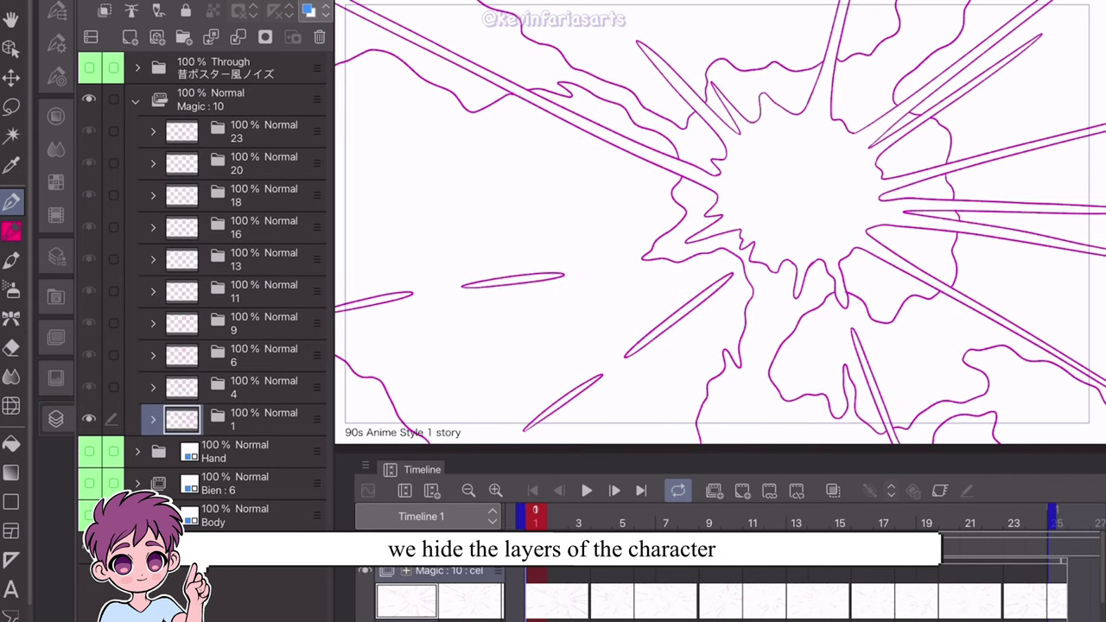
{"action": "left_click", "coordinate": [89, 551]}
{"action": "left_click", "coordinate": [89, 551]}
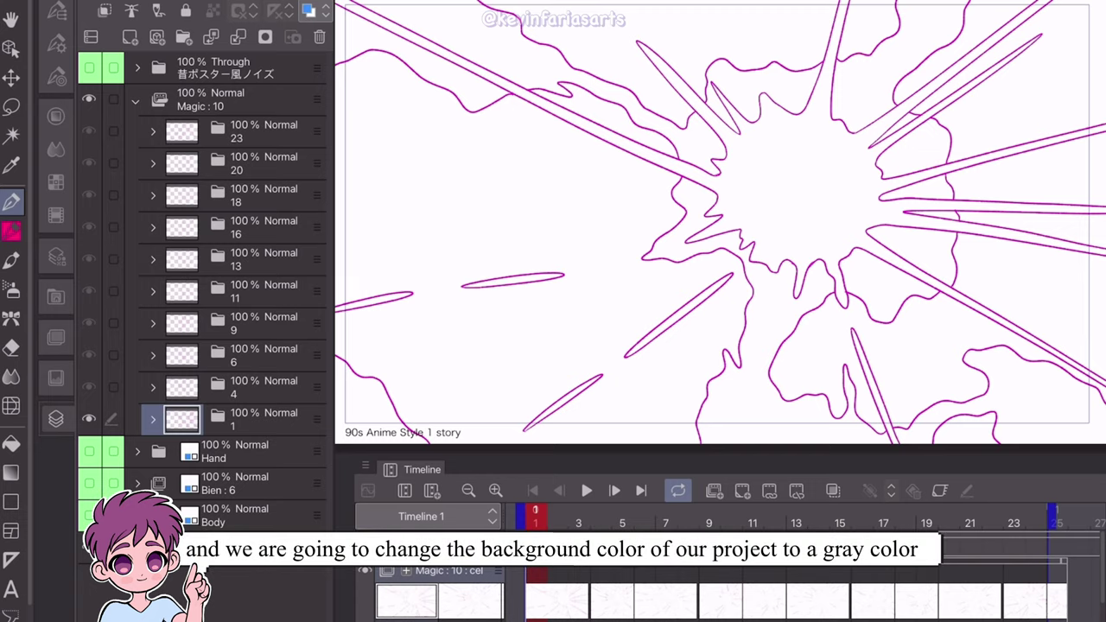
{"action": "double_click", "coordinate": [152, 548]}
{"action": "mouse_move", "coordinate": [228, 279]}
{"action": "left_mouse_down"}
{"action": "mouse_move", "coordinate": [232, 268]}
{"action": "mouse_move", "coordinate": [208, 279]}
{"action": "left_mouse_up"}
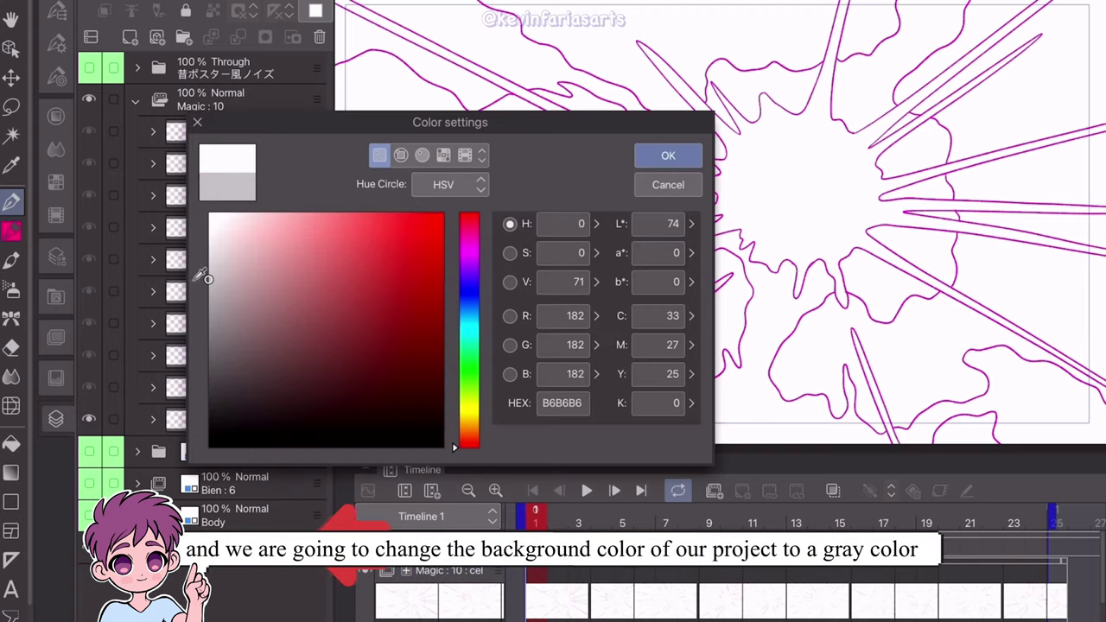
{"action": "left_click", "coordinate": [647, 156]}
- Expand cel 1 and make its Base layer active
{"action": "left_click", "coordinate": [251, 422]}
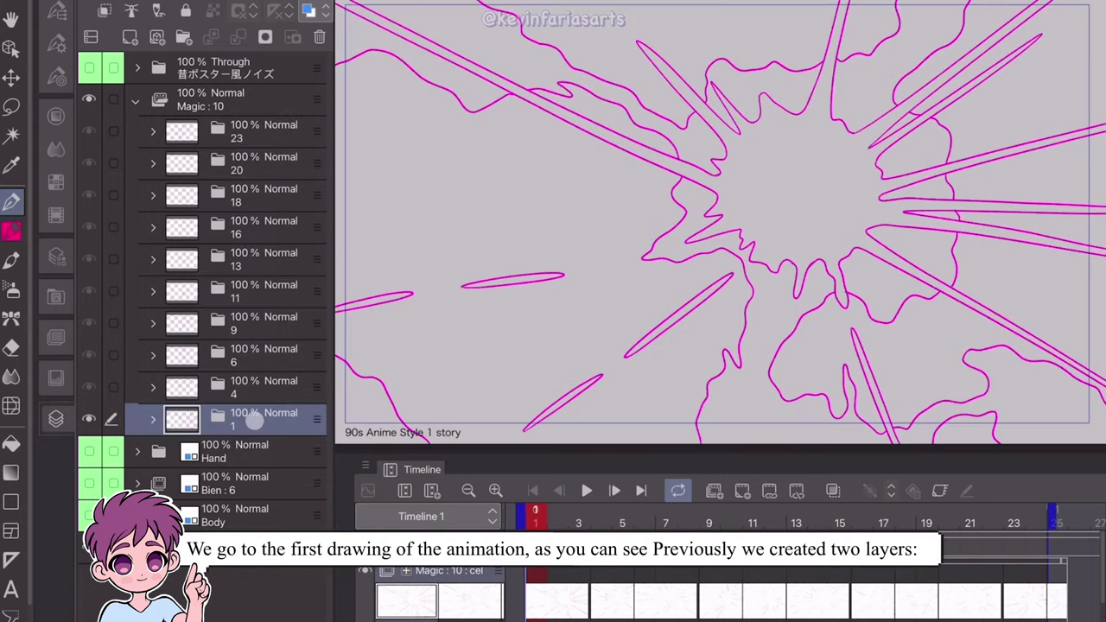
{"action": "left_click", "coordinate": [153, 418]}
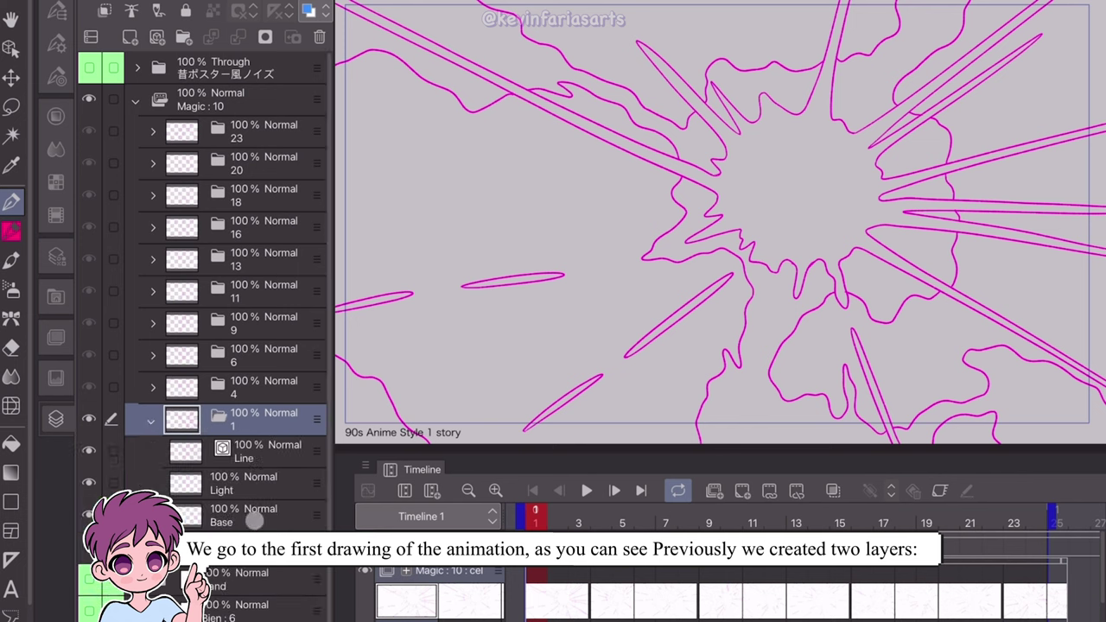
{"action": "left_click", "coordinate": [259, 514]}
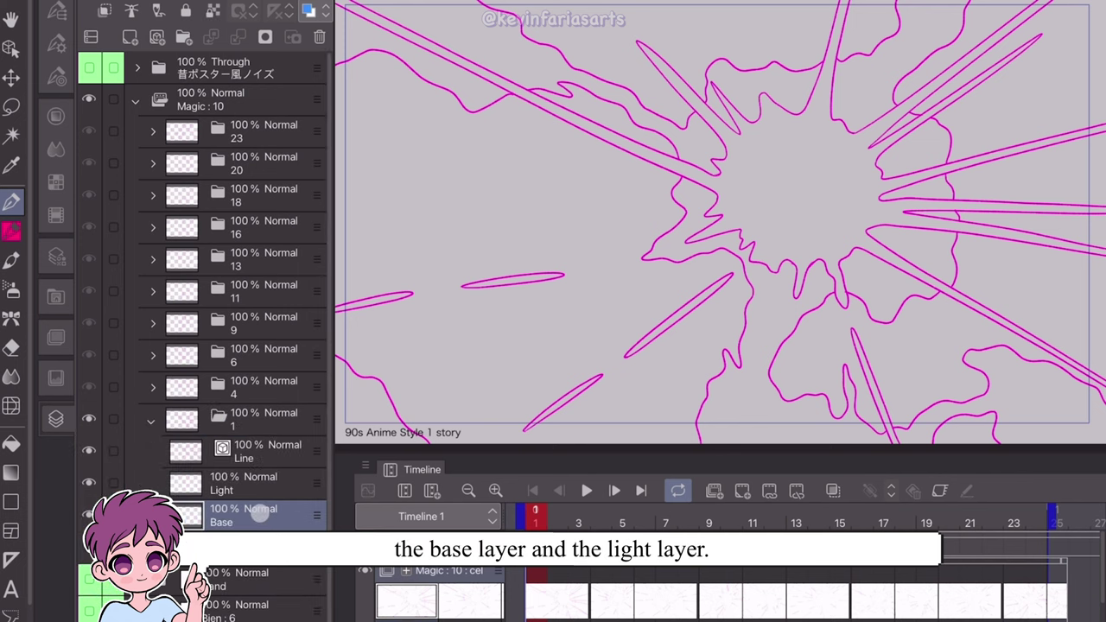
{"action": "left_click", "coordinate": [259, 482]}
{"action": "left_click", "coordinate": [260, 516]}
- Choose the Fill tool with the Refer other layers sub tool
{"action": "left_click", "coordinate": [12, 443]}
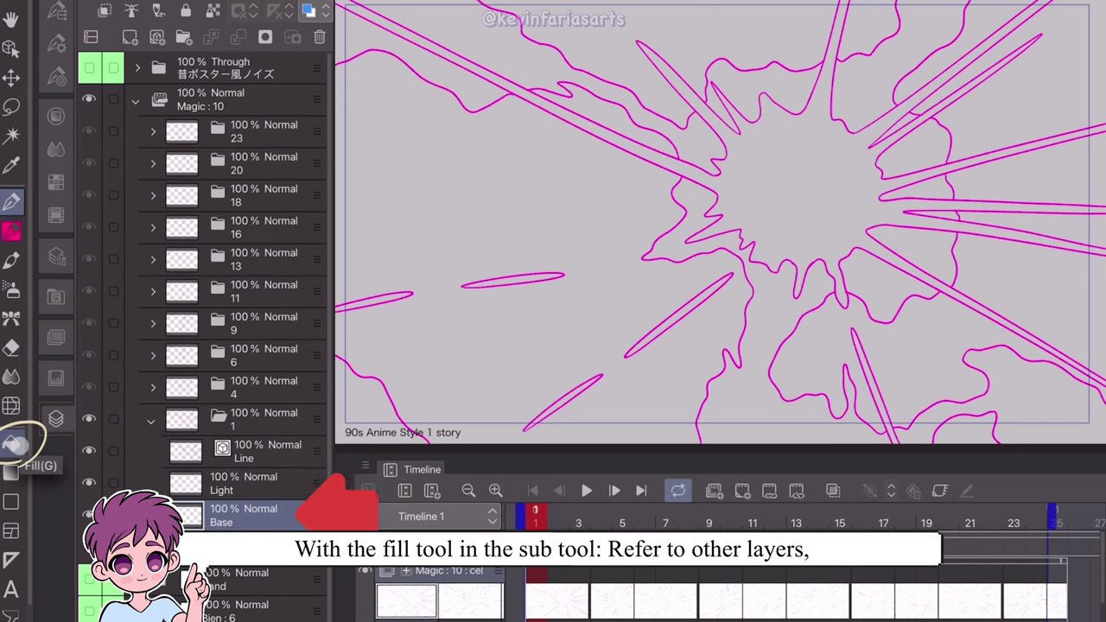
{"action": "left_click", "coordinate": [54, 254]}
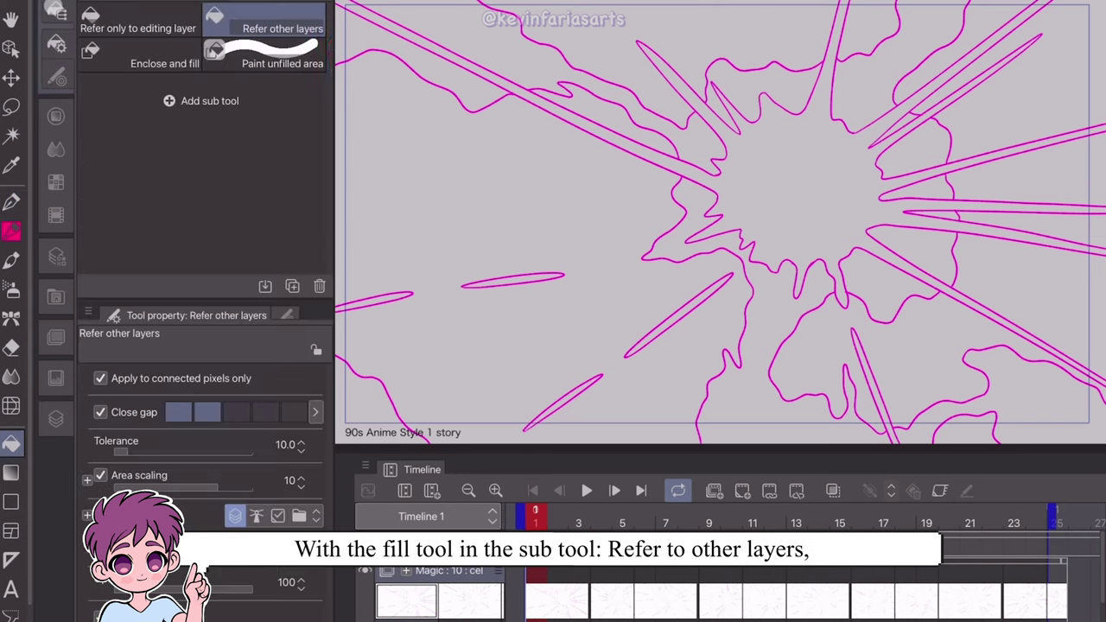
{"action": "left_click", "coordinate": [276, 17]}
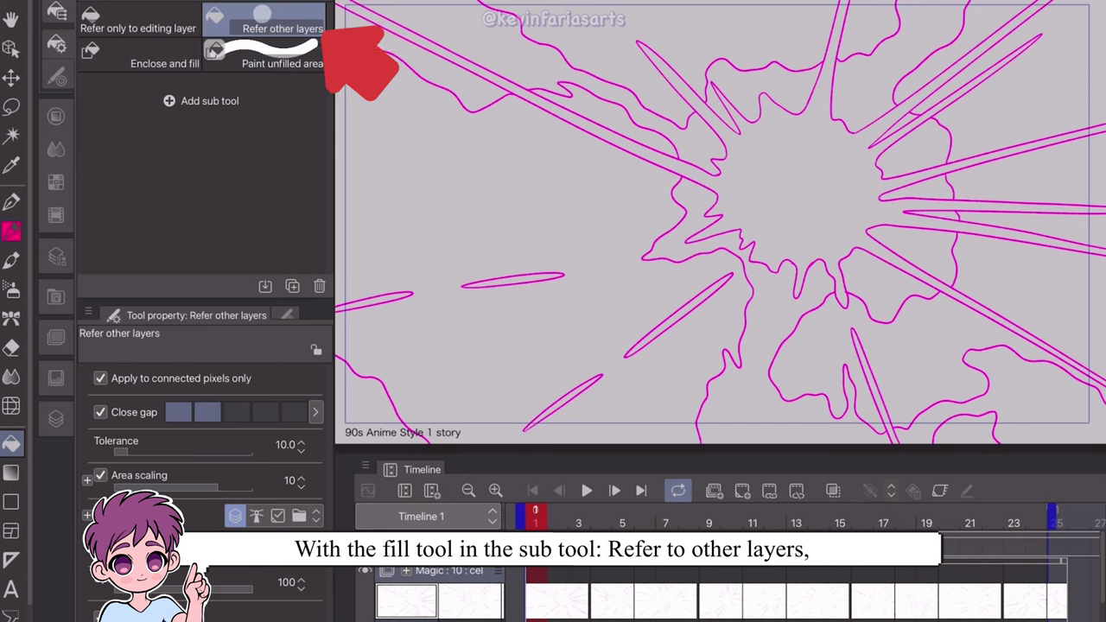
- Fill the effect's center, rays and loose streaks in cel 1 with very pale cyan on the Base layer
{"action": "left_click", "coordinate": [56, 418]}
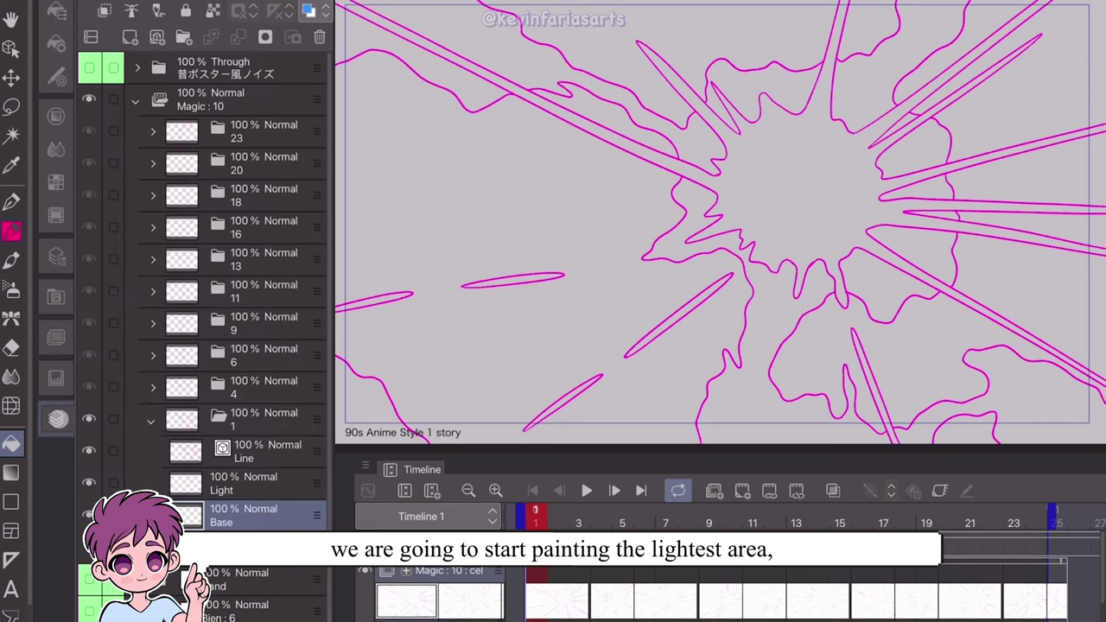
{"action": "left_click", "coordinate": [833, 146]}
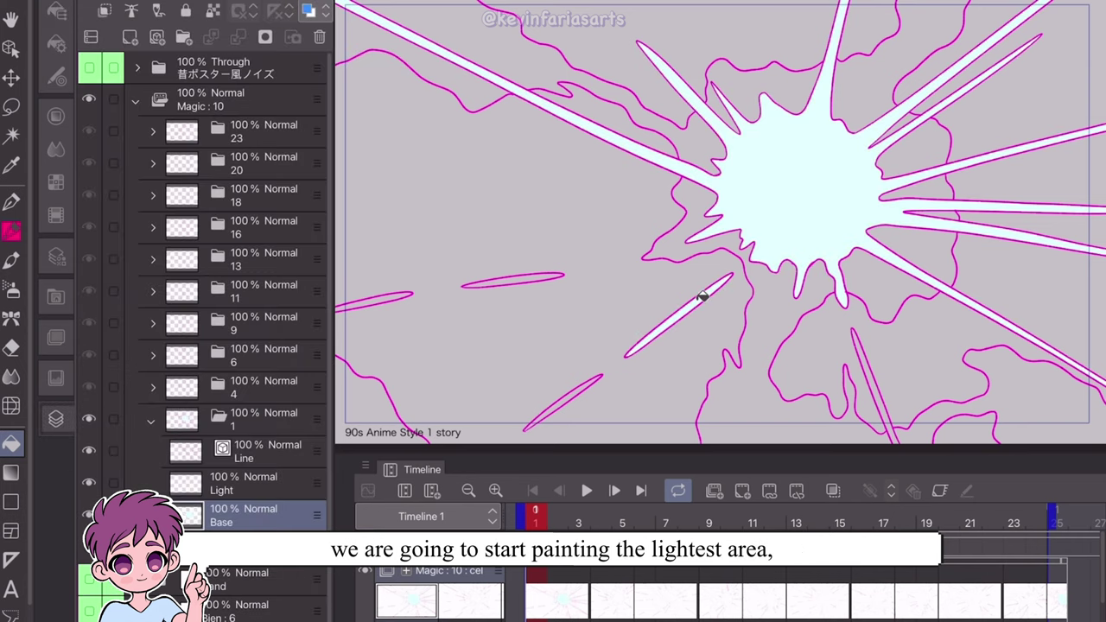
{"action": "left_click", "coordinate": [873, 381]}
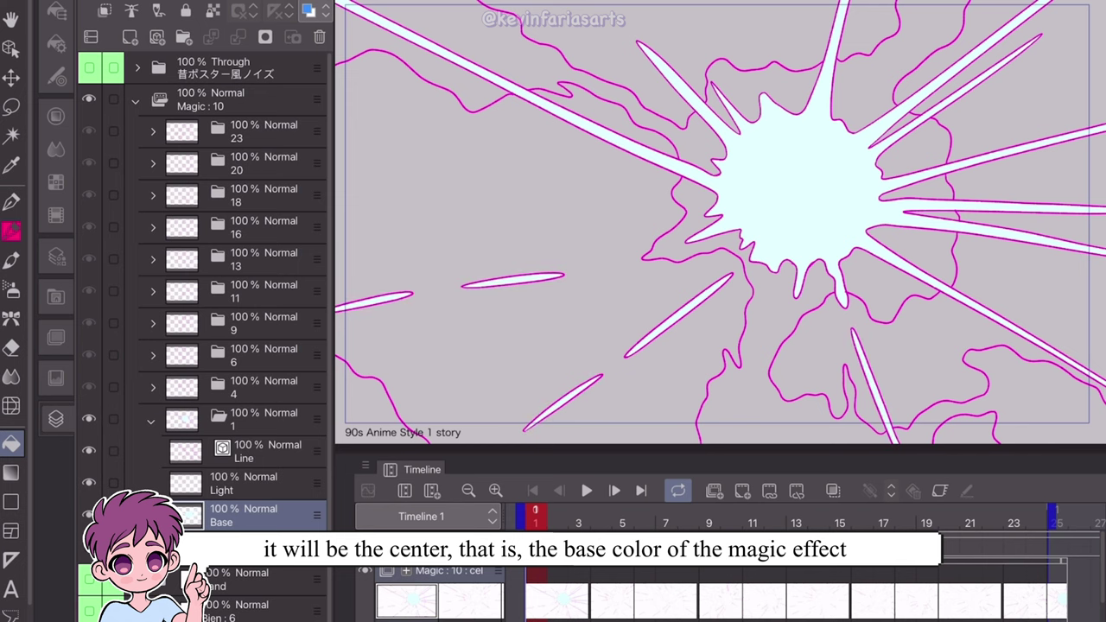
- Fill all the magic shapes surrounding the center in cel 1 with bright cyan on the Light layer
{"action": "left_click", "coordinate": [250, 484]}
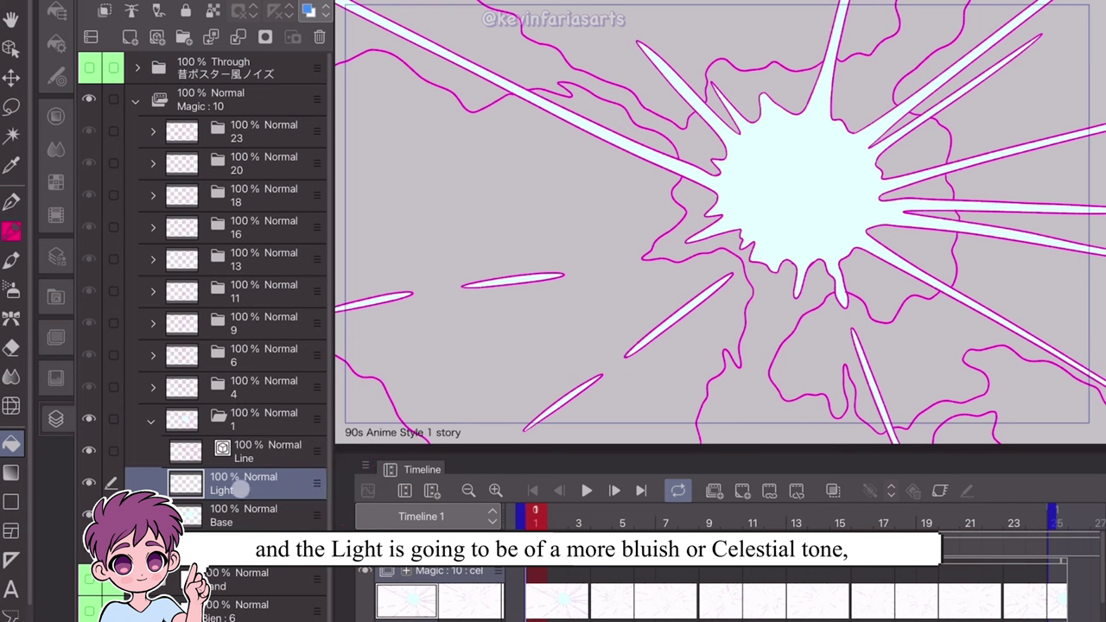
{"action": "left_click", "coordinate": [703, 215]}
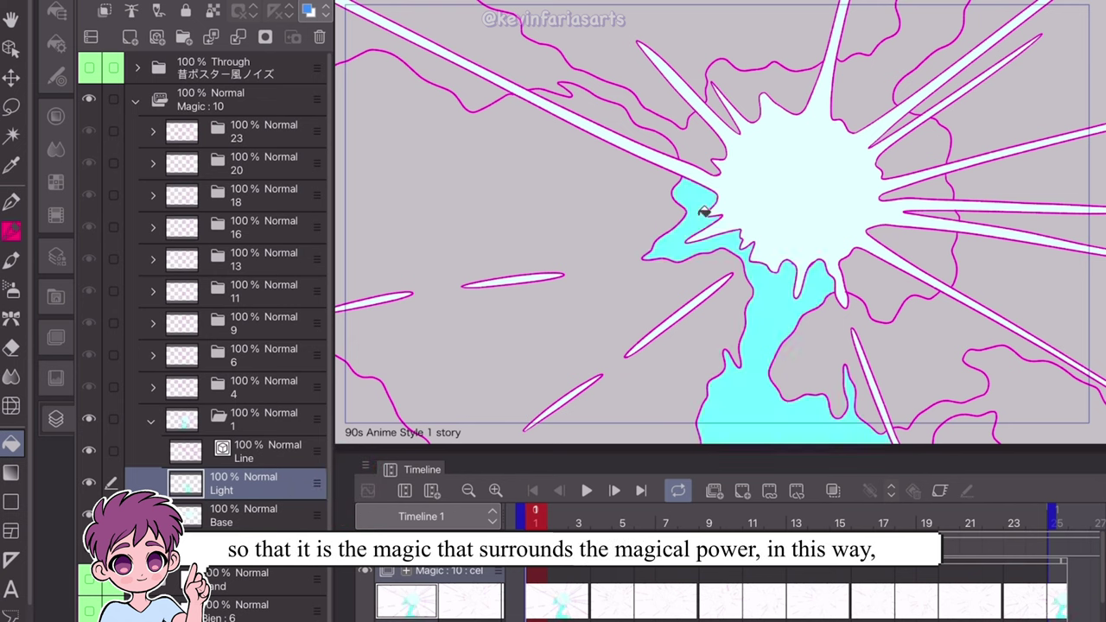
{"action": "left_click", "coordinate": [706, 144]}
{"action": "left_click", "coordinate": [764, 74]}
{"action": "left_click", "coordinate": [867, 72]}
{"action": "left_click", "coordinate": [884, 133]}
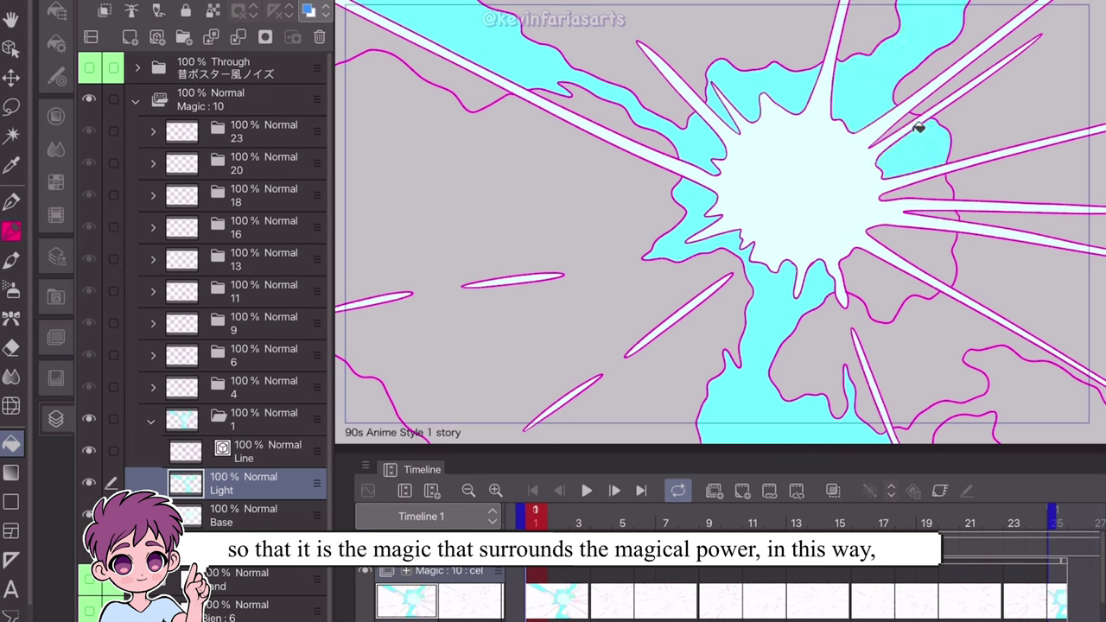
{"action": "left_click", "coordinate": [955, 205]}
{"action": "left_click", "coordinate": [946, 242]}
{"action": "left_click", "coordinate": [907, 289]}
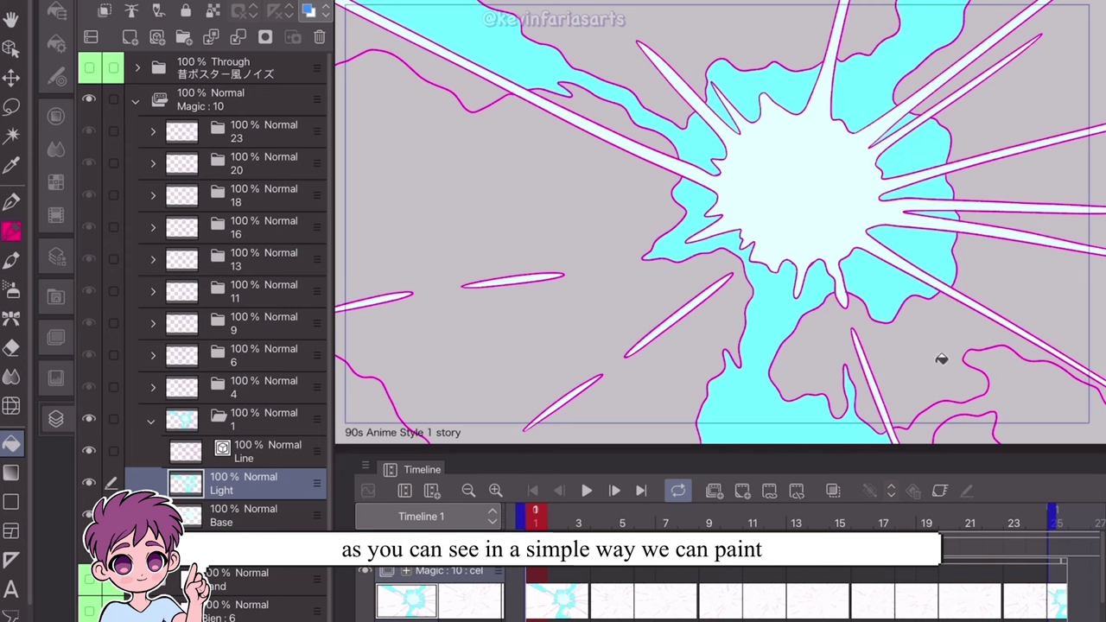
{"action": "left_click", "coordinate": [942, 359]}
{"action": "left_click", "coordinate": [360, 405]}
{"action": "left_click", "coordinate": [433, 67]}
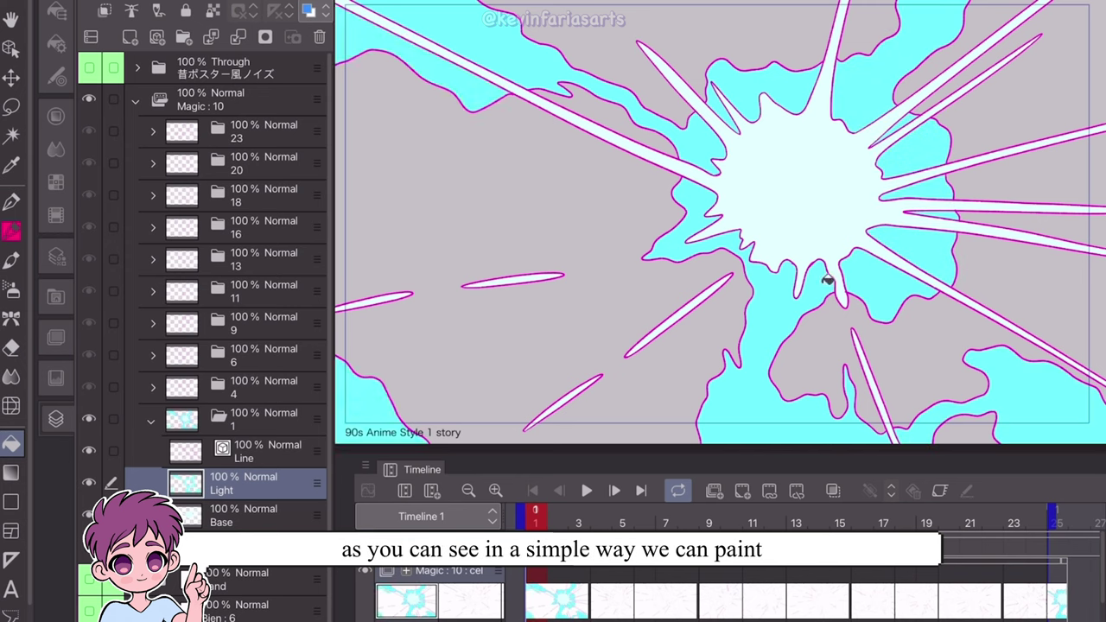
- Check cel 1's flat colors with its Line layer hidden, and show the lines again
{"action": "left_click", "coordinate": [89, 451]}
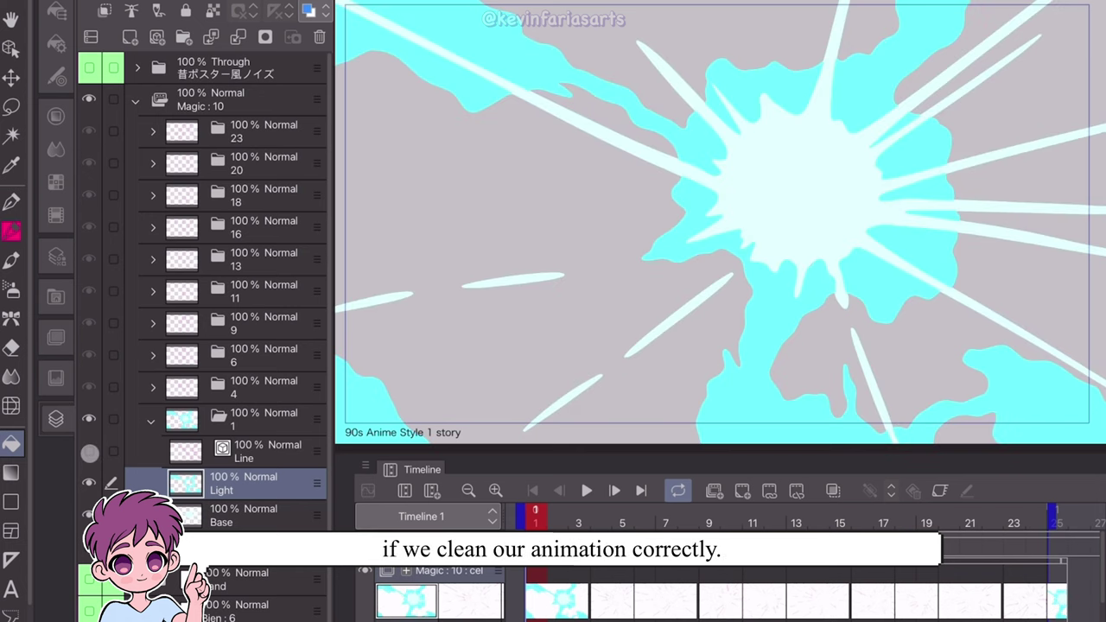
{"action": "left_click", "coordinate": [89, 451]}
{"action": "left_click", "coordinate": [89, 451]}
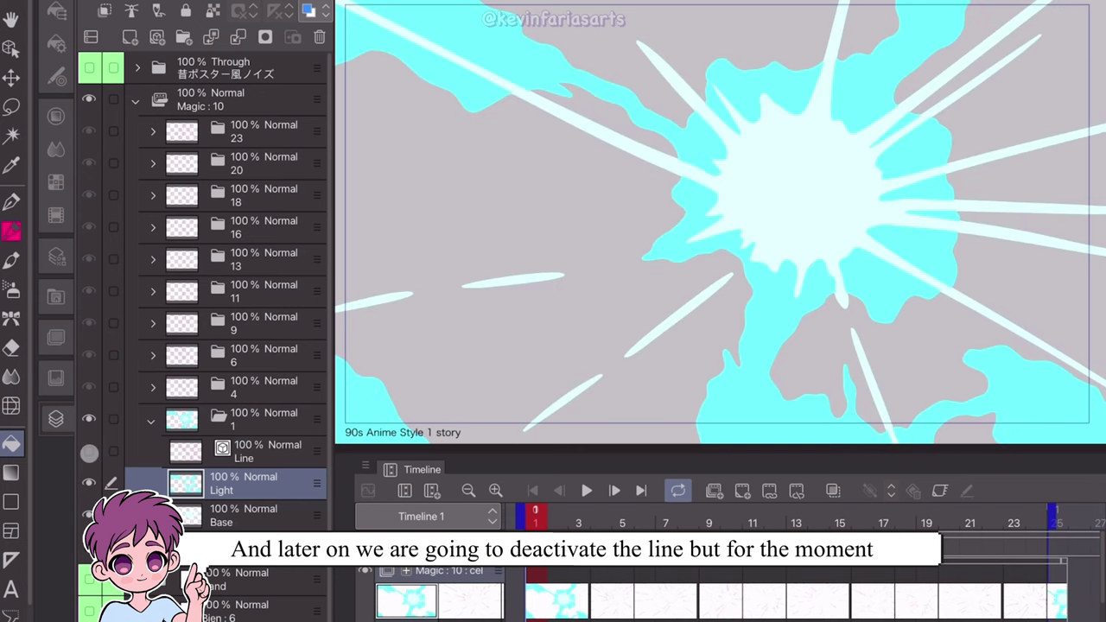
{"action": "left_click", "coordinate": [89, 451]}
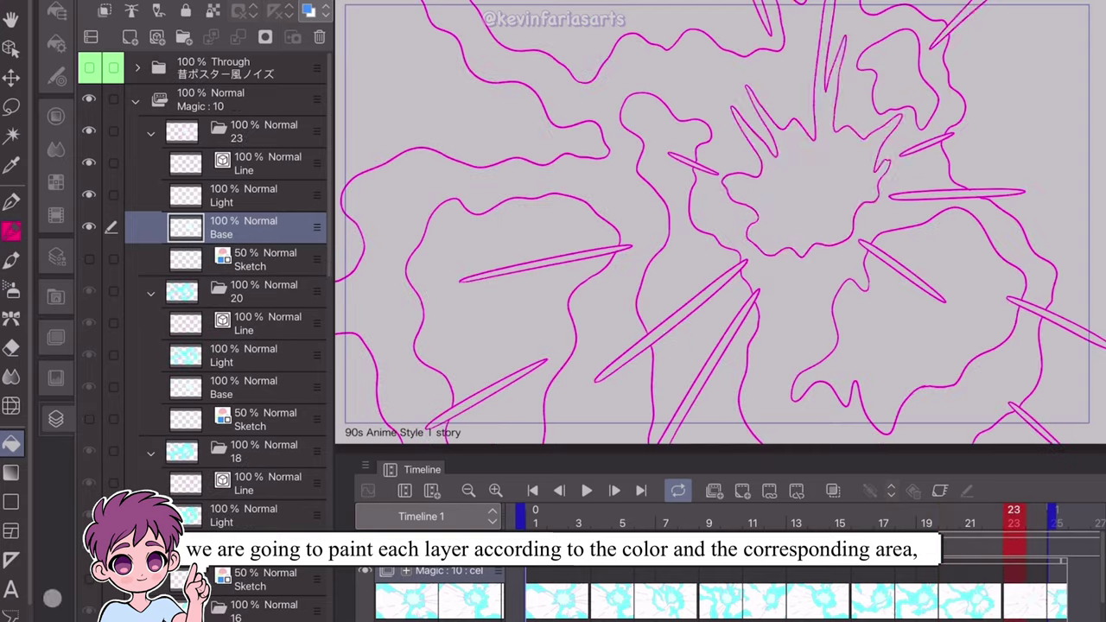
- Fill cel 23's center and streaks with very pale cyan on the Base layer and its surrounding magic with bright cyan on the Light layer
{"action": "left_click", "coordinate": [812, 194]}
{"action": "left_click", "coordinate": [957, 24]}
{"action": "left_click", "coordinate": [714, 365]}
{"action": "left_click", "coordinate": [674, 321]}
{"action": "left_click", "coordinate": [488, 394]}
{"action": "left_click", "coordinate": [546, 264]}
{"action": "left_click", "coordinate": [246, 196]}
{"action": "left_click", "coordinate": [794, 73]}
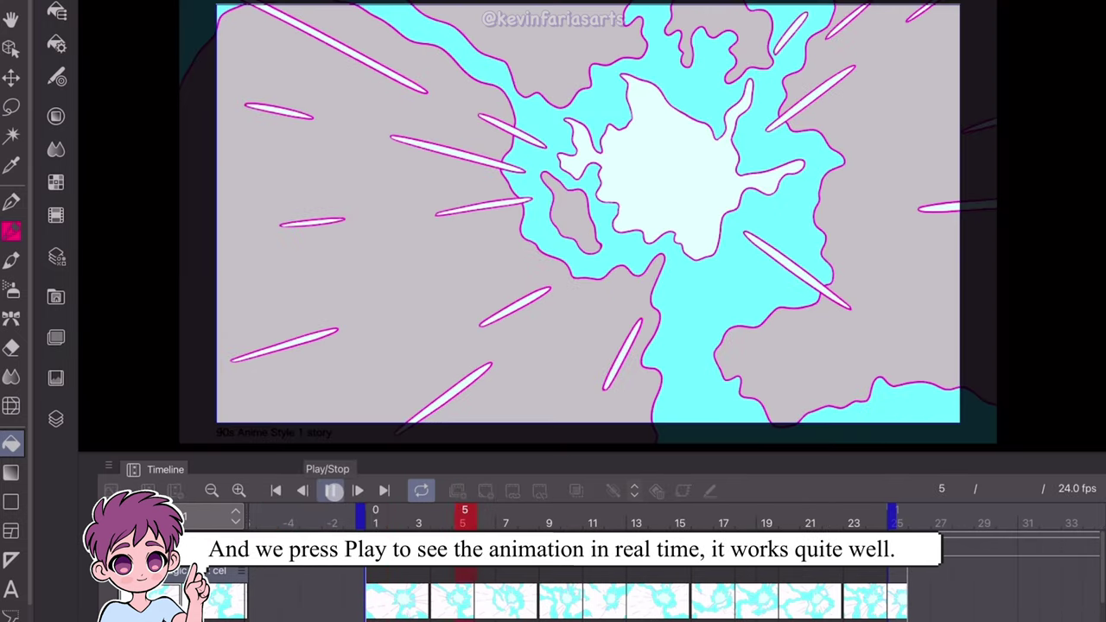
- Play back the colored magic animation and return to frame 1
{"action": "left_click", "coordinate": [329, 490]}
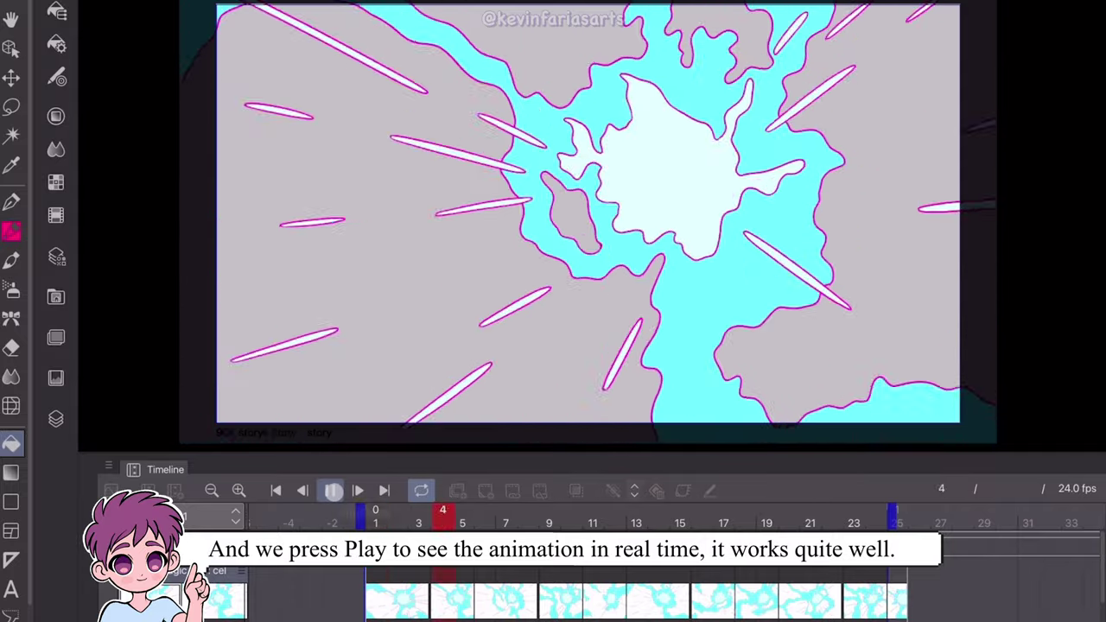
{"action": "left_click", "coordinate": [331, 490]}
{"action": "left_click", "coordinate": [374, 516]}
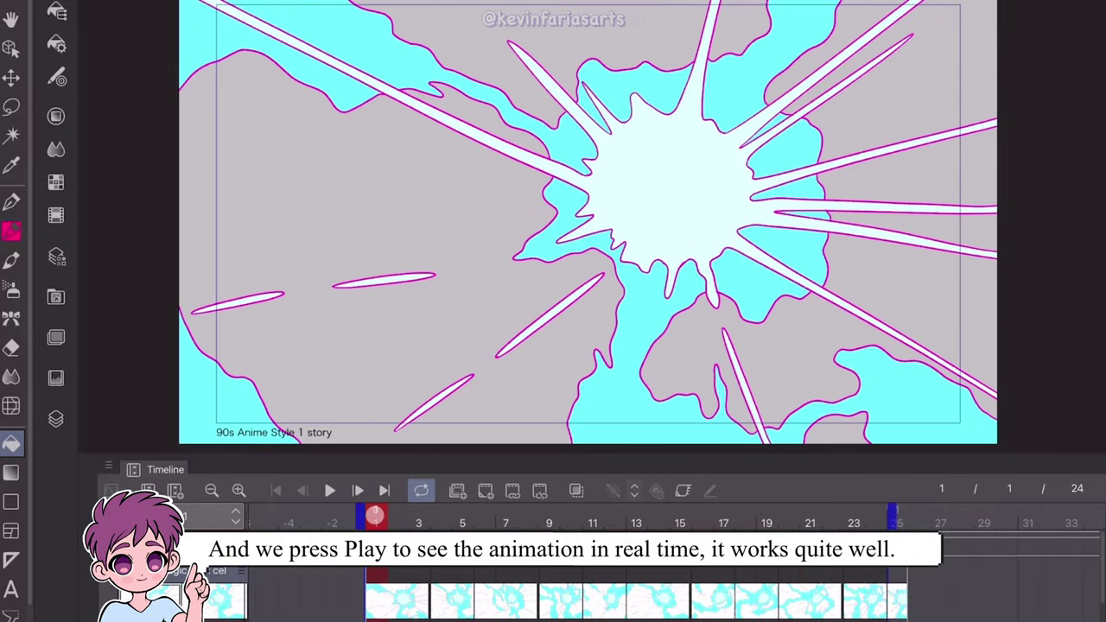
- Show the Hand, Bien and Body character layers and turn off their blue layer color to restore the original colors
{"action": "left_click", "coordinate": [52, 421]}
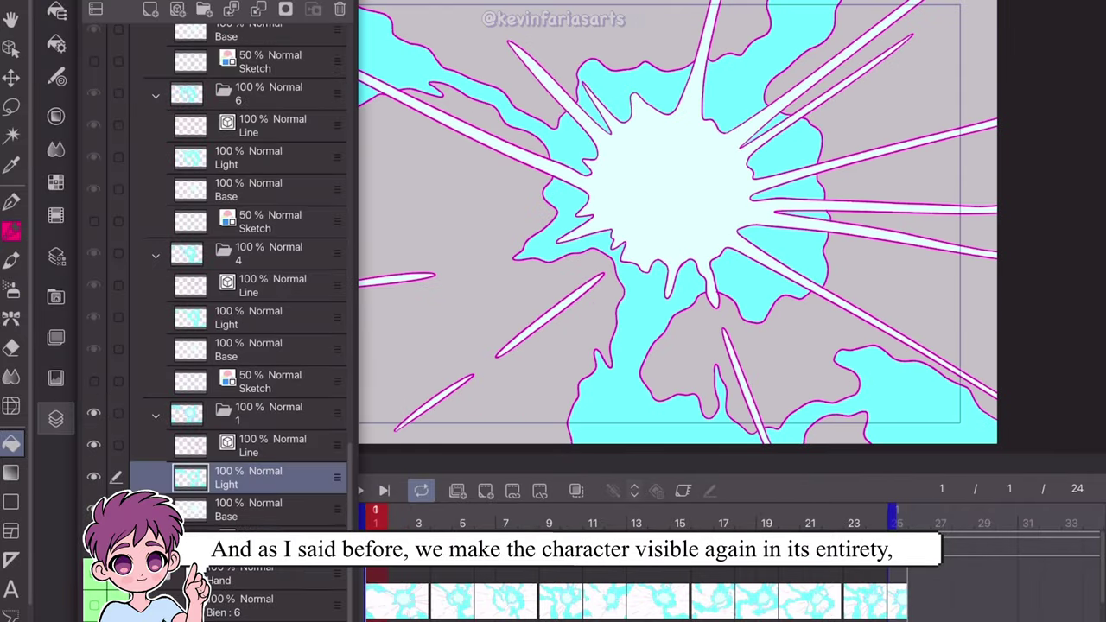
{"action": "left_click", "coordinate": [93, 605]}
{"action": "left_click", "coordinate": [250, 574]}
{"action": "left_click", "coordinate": [310, 2]}
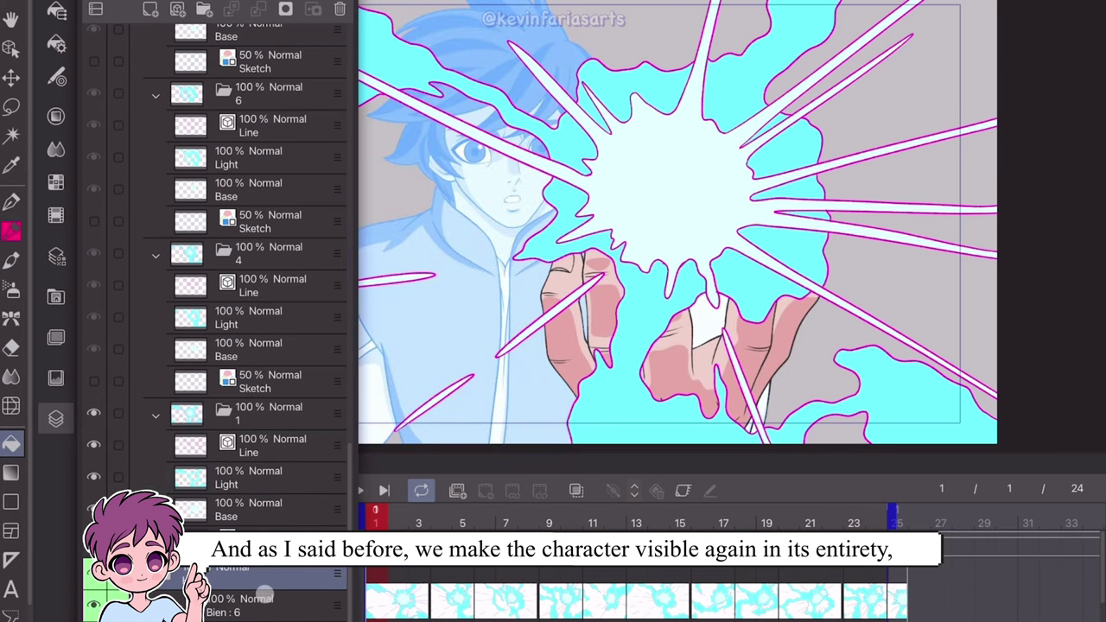
{"action": "left_click", "coordinate": [265, 596]}
{"action": "left_click", "coordinate": [309, 2]}
{"action": "left_click", "coordinate": [275, 620]}
{"action": "left_click", "coordinate": [309, 2]}
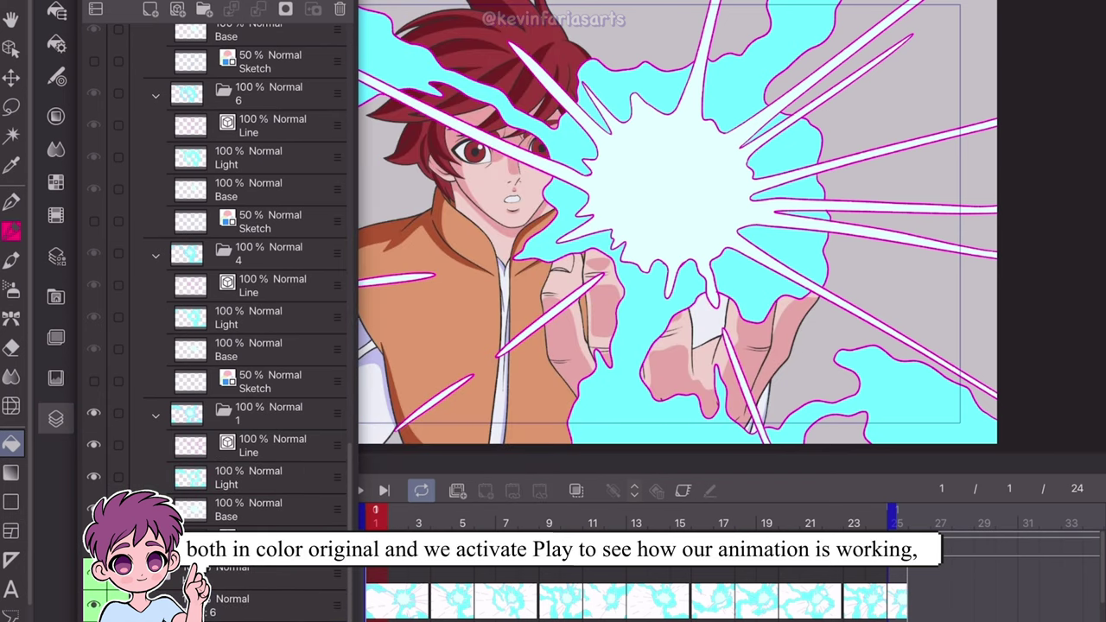
- Play back the animation from frame 1 with the full-color character shown
{"action": "left_click", "coordinate": [375, 522]}
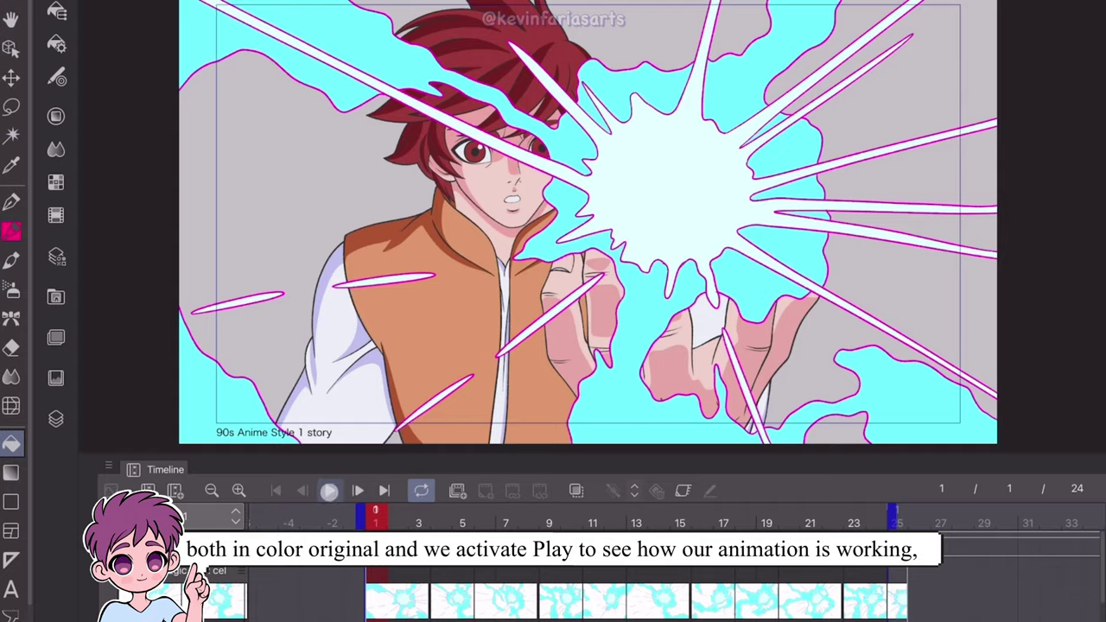
{"action": "left_click", "coordinate": [329, 491]}
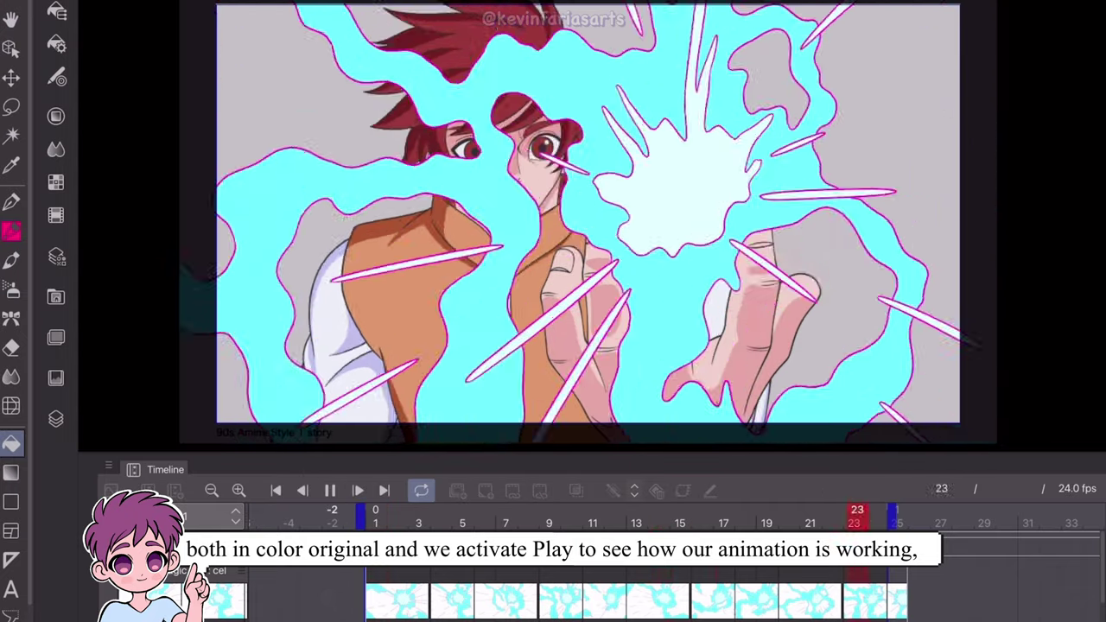
{"action": "left_click", "coordinate": [329, 491]}
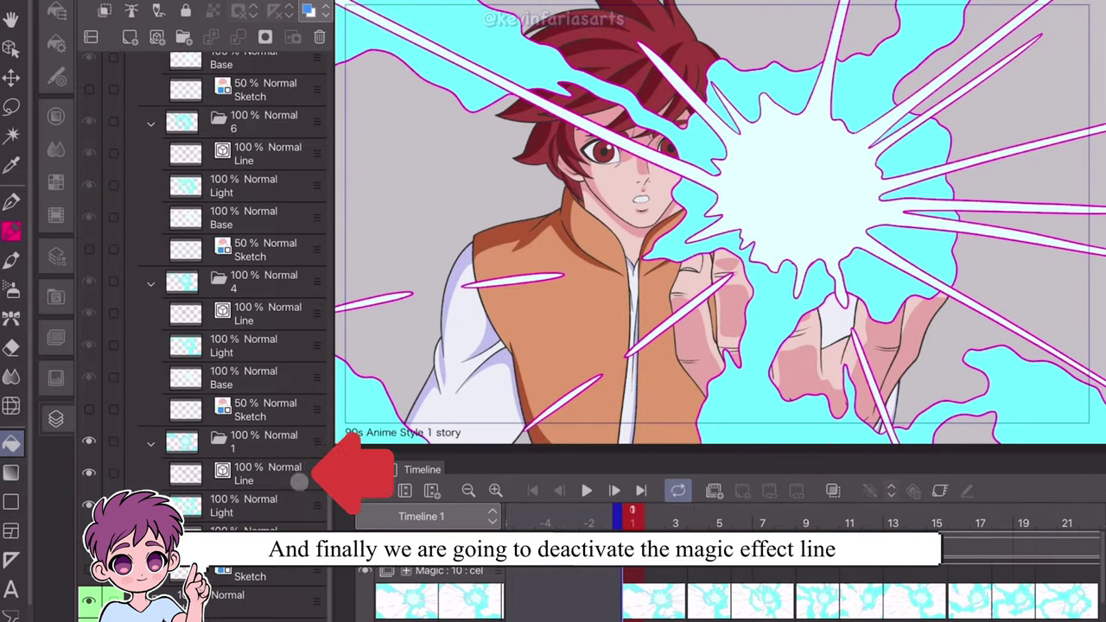
- Hide the Line layer in every cel of the Magic animation folder, keeping the Light and Base layers shown
{"action": "left_click", "coordinate": [276, 446]}
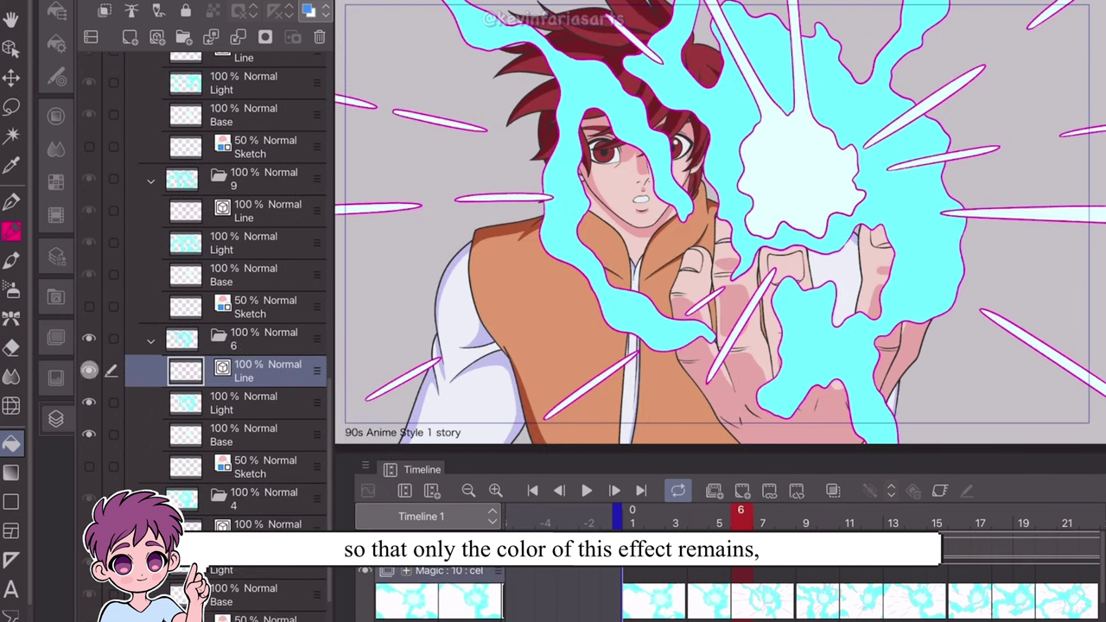
{"action": "left_click", "coordinate": [89, 370]}
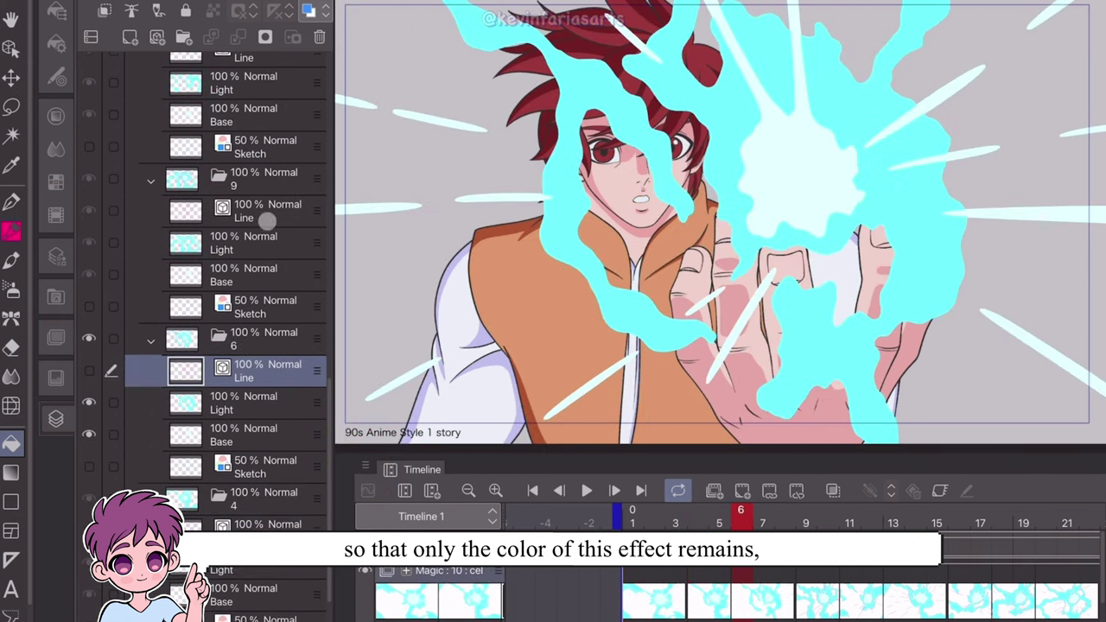
{"action": "left_click", "coordinate": [267, 219]}
{"action": "left_click", "coordinate": [87, 215]}
{"action": "scroll", "coordinate": [216, 277], "scroll_direction": "up", "scroll_amount": 4}
{"action": "left_click", "coordinate": [268, 379]}
{"action": "left_click", "coordinate": [89, 377]}
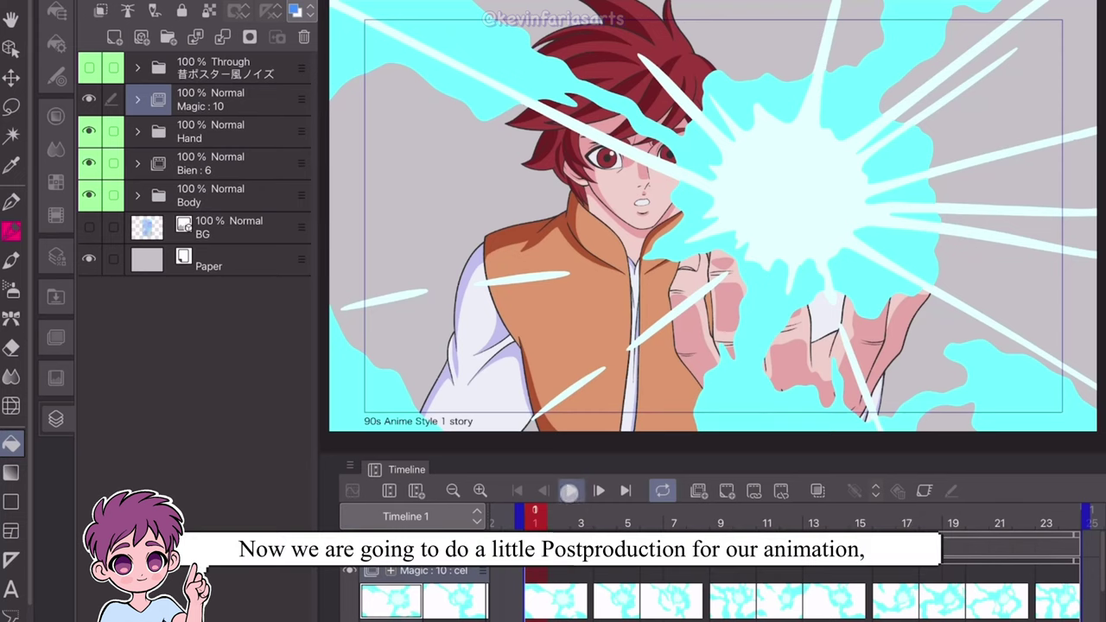
- Play back the animation without its lines and show the BG background layer
{"action": "left_click", "coordinate": [569, 491]}
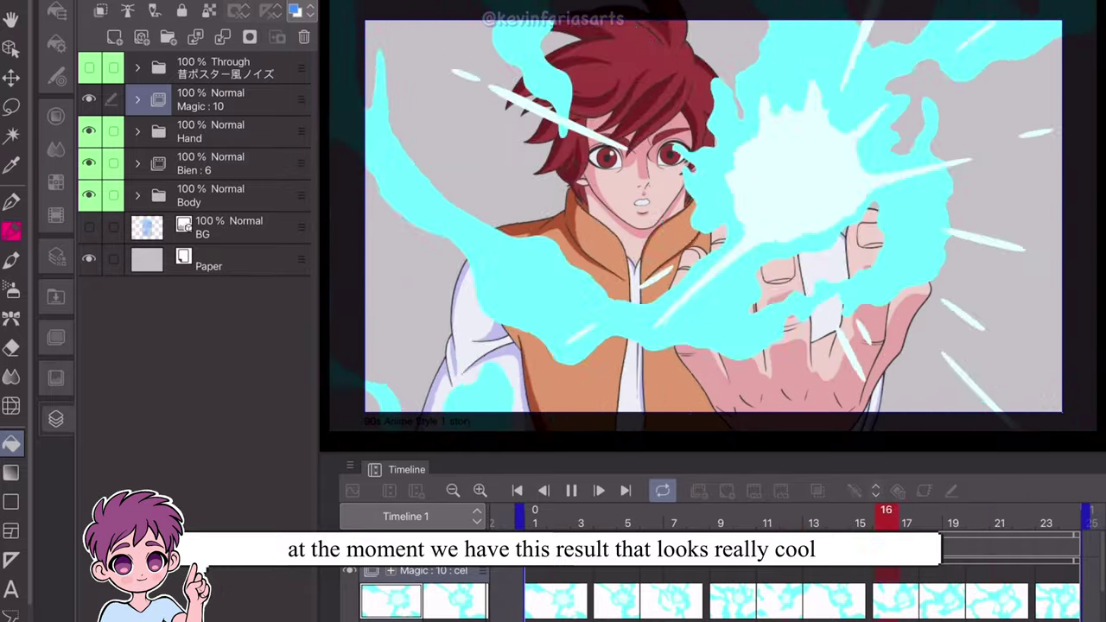
{"action": "left_click", "coordinate": [562, 480]}
{"action": "left_click", "coordinate": [89, 227]}
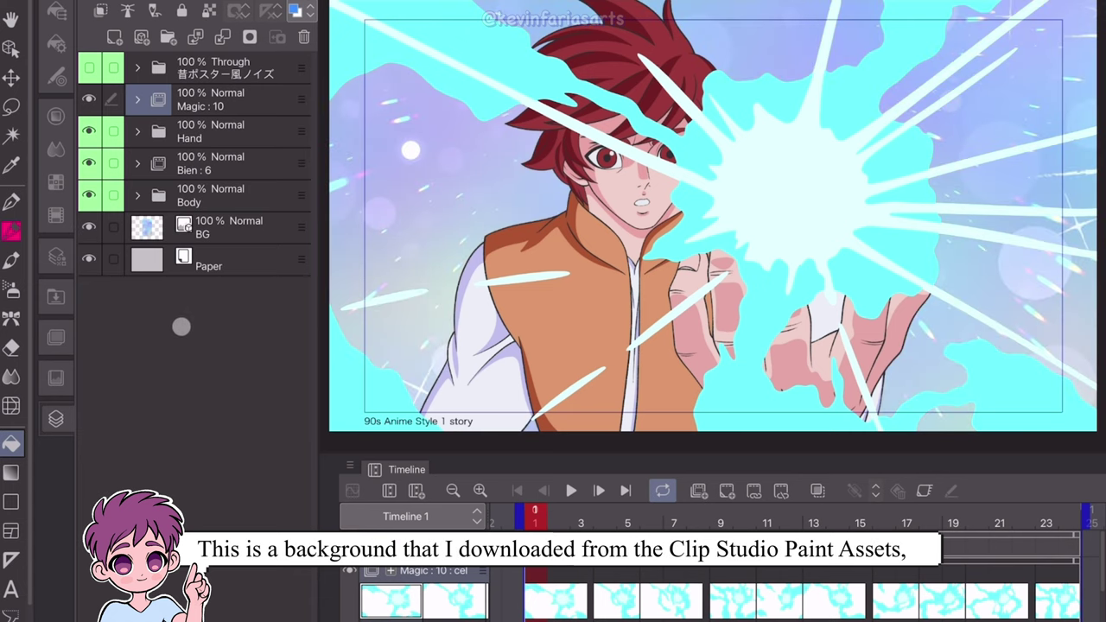
- Set the Magic animation folder's blending mode to Overlay
{"action": "left_click", "coordinate": [233, 103]}
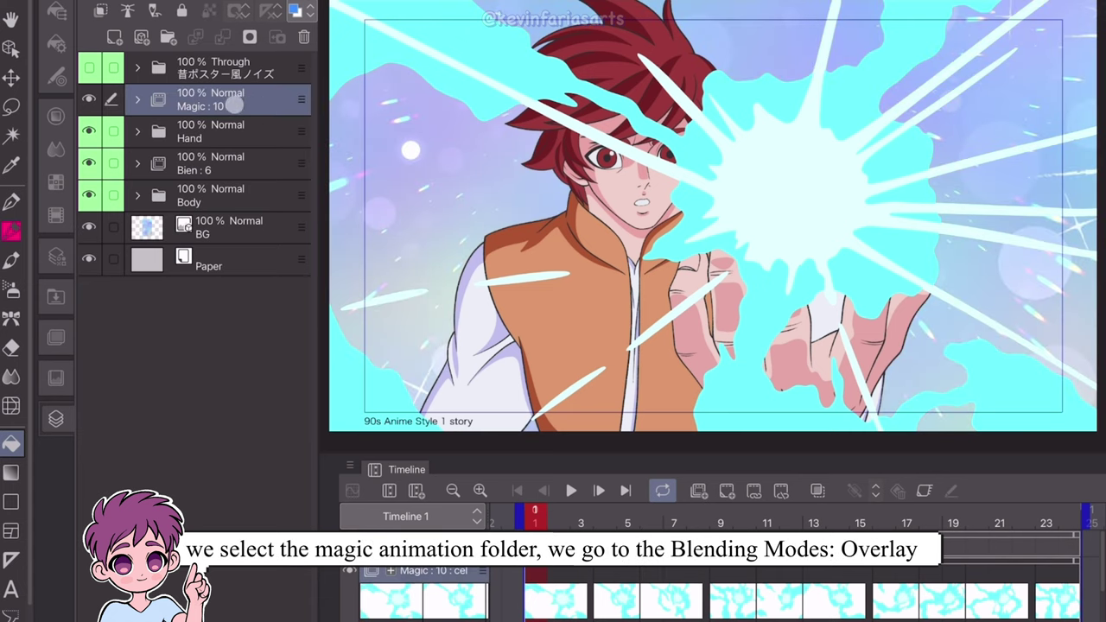
{"action": "left_click", "coordinate": [176, 2]}
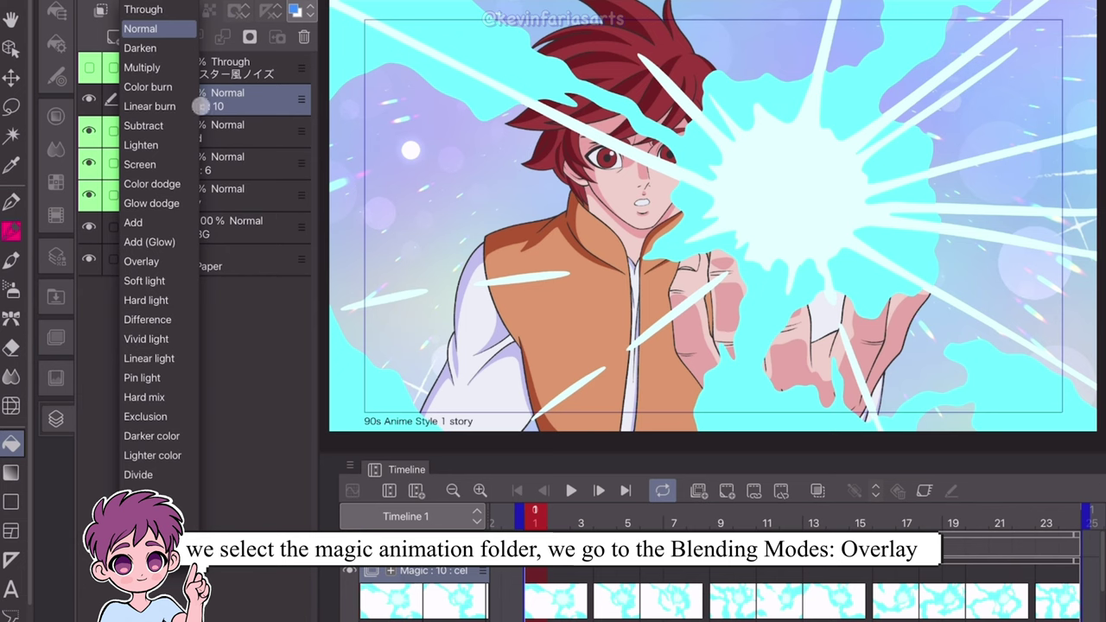
{"action": "left_click", "coordinate": [141, 261]}
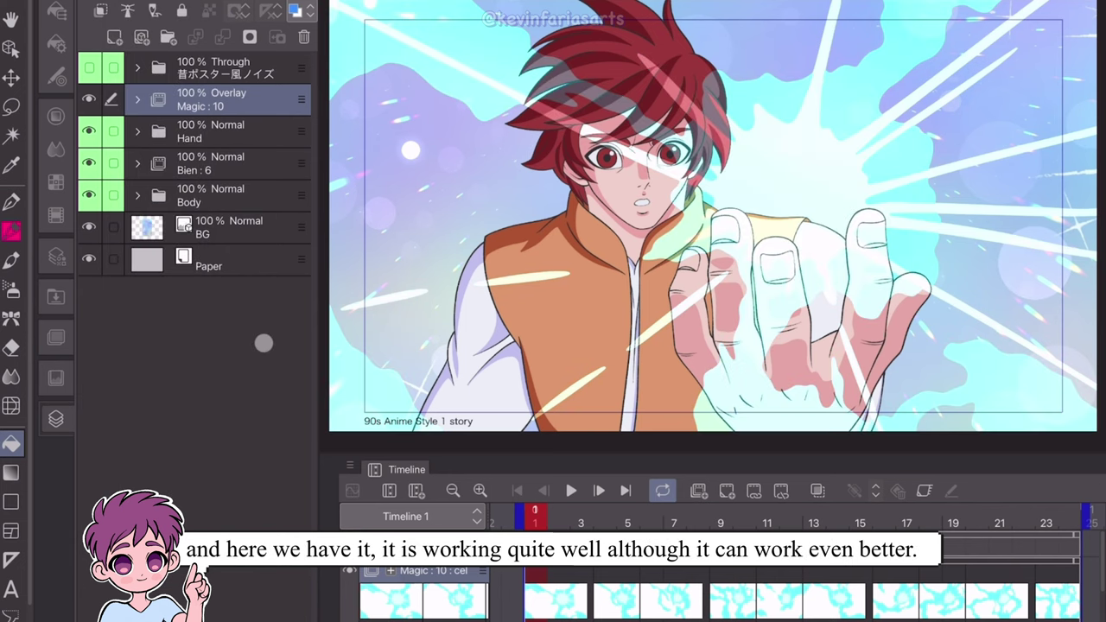
- Duplicate the Light layer of cel 1 in the Magic folder and hide the original Light layer
{"action": "left_click", "coordinate": [138, 101]}
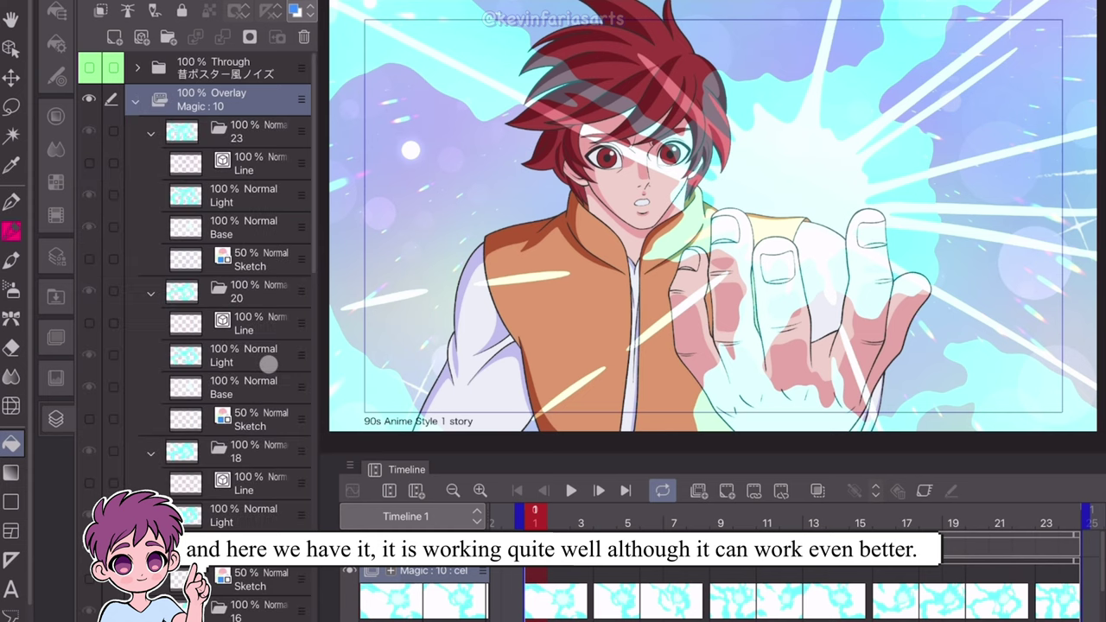
{"action": "scroll", "coordinate": [269, 364], "scroll_direction": "down", "scroll_amount": 12}
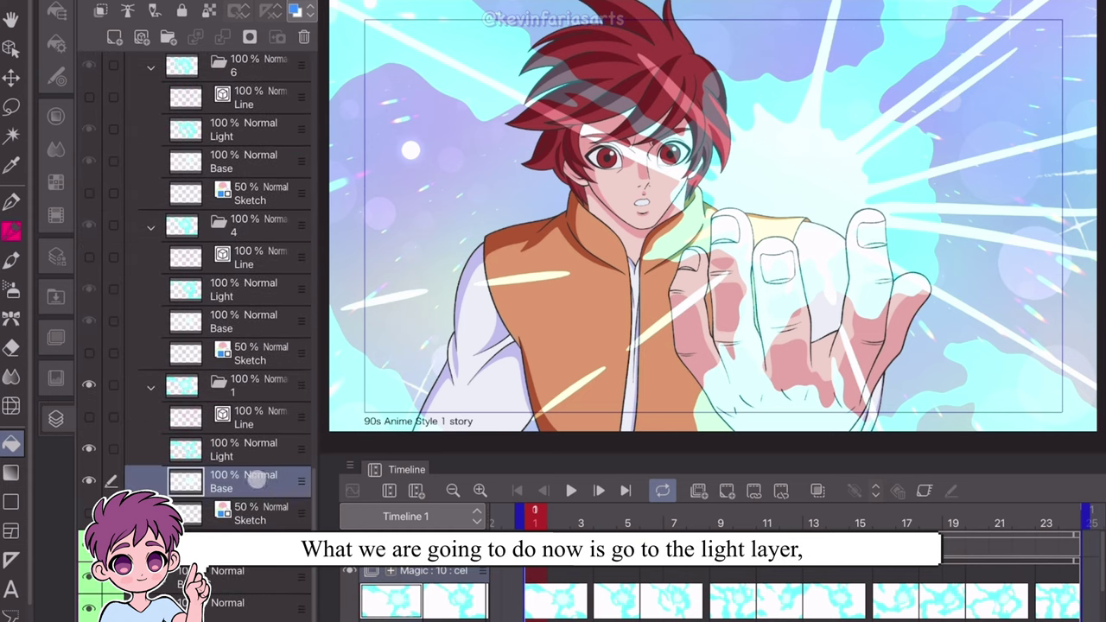
{"action": "left_click", "coordinate": [250, 449]}
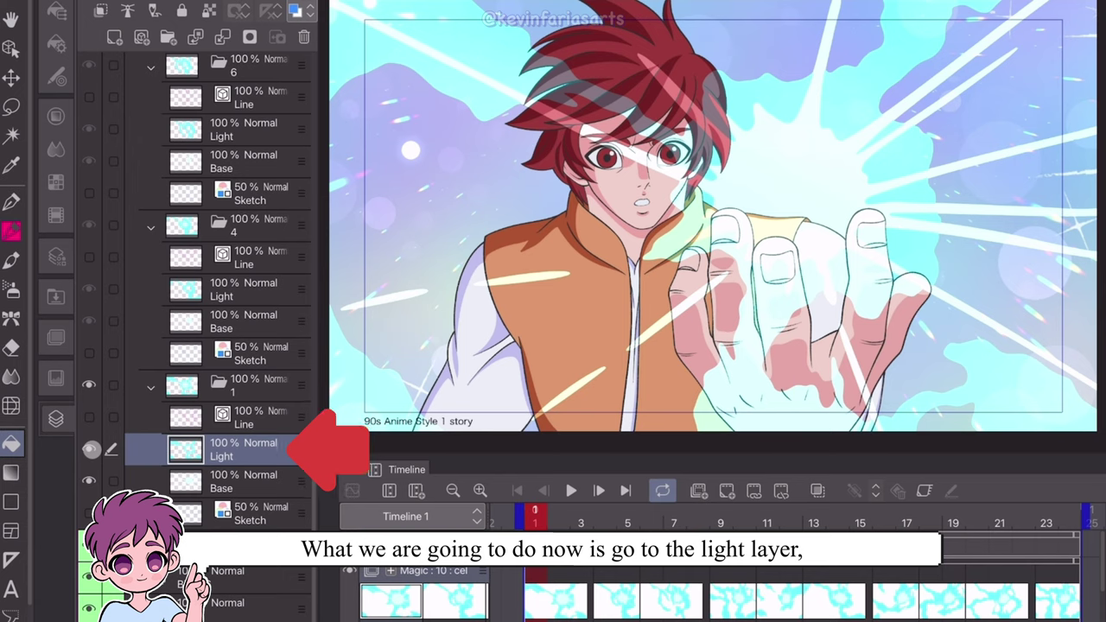
{"action": "right_click", "coordinate": [256, 450]}
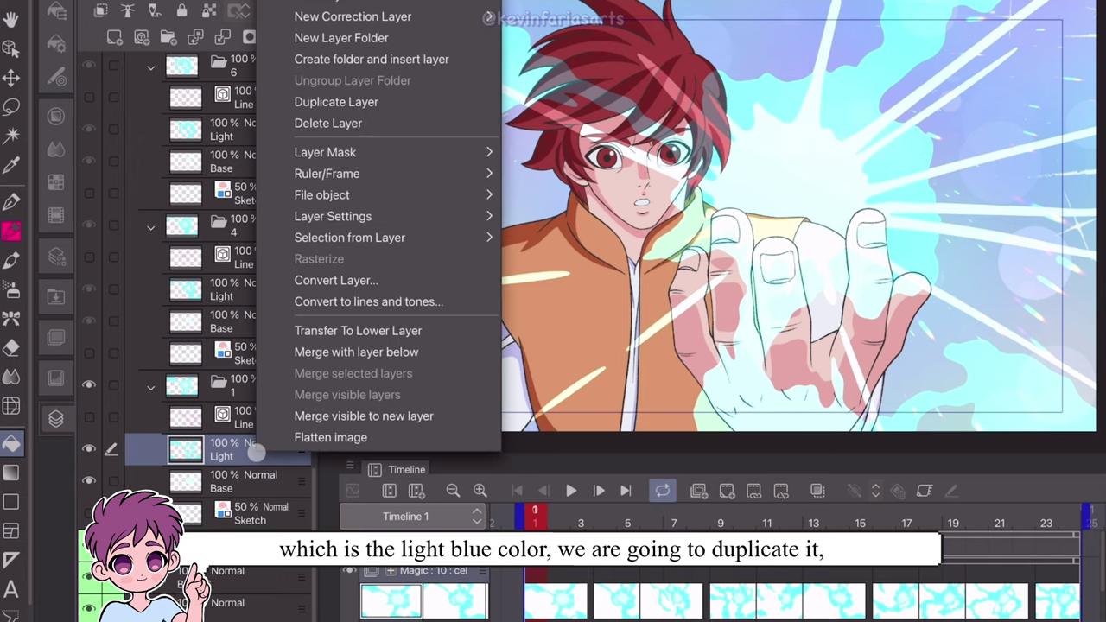
{"action": "left_click", "coordinate": [424, 103]}
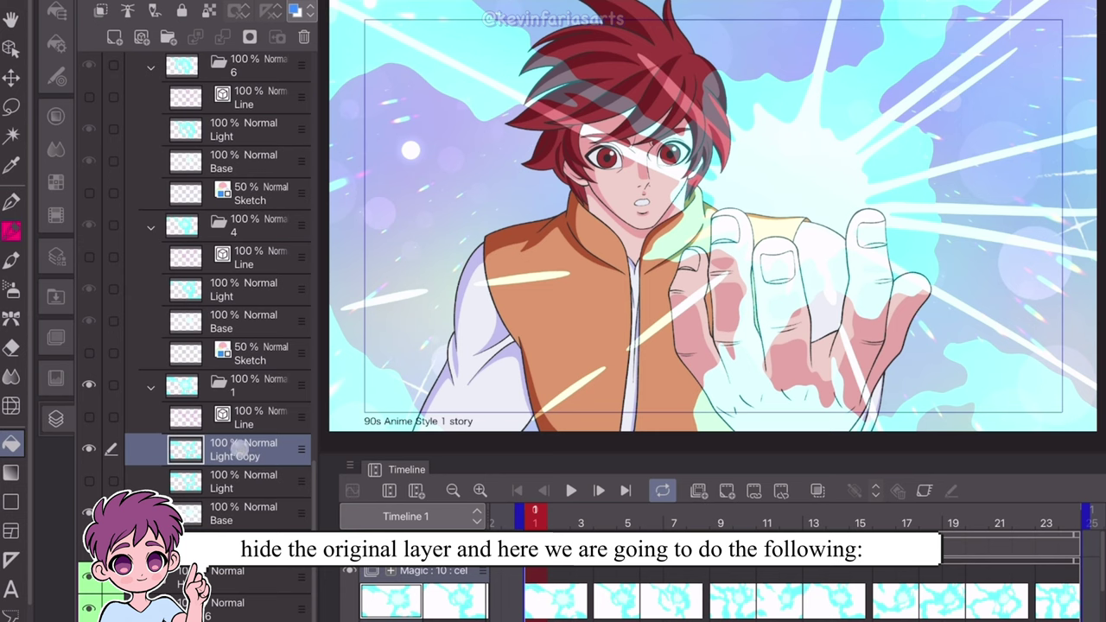
- Choose the Blend tool with the Blur sub tool for the Light Copy layer
{"action": "left_click", "coordinate": [12, 376]}
{"action": "left_click", "coordinate": [12, 376]}
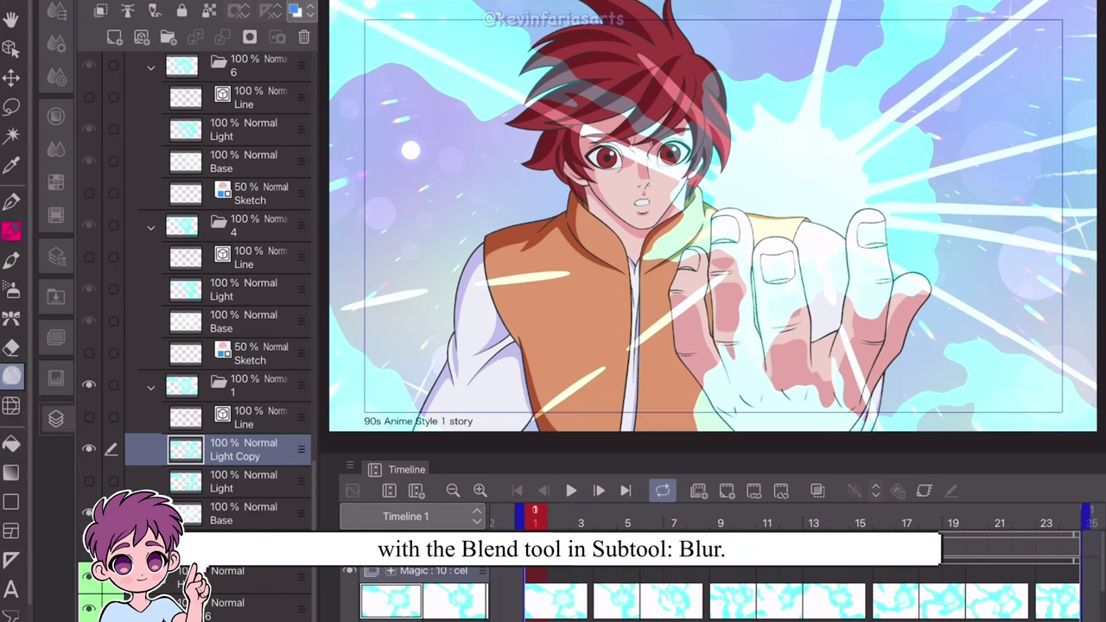
{"action": "left_click", "coordinate": [56, 12]}
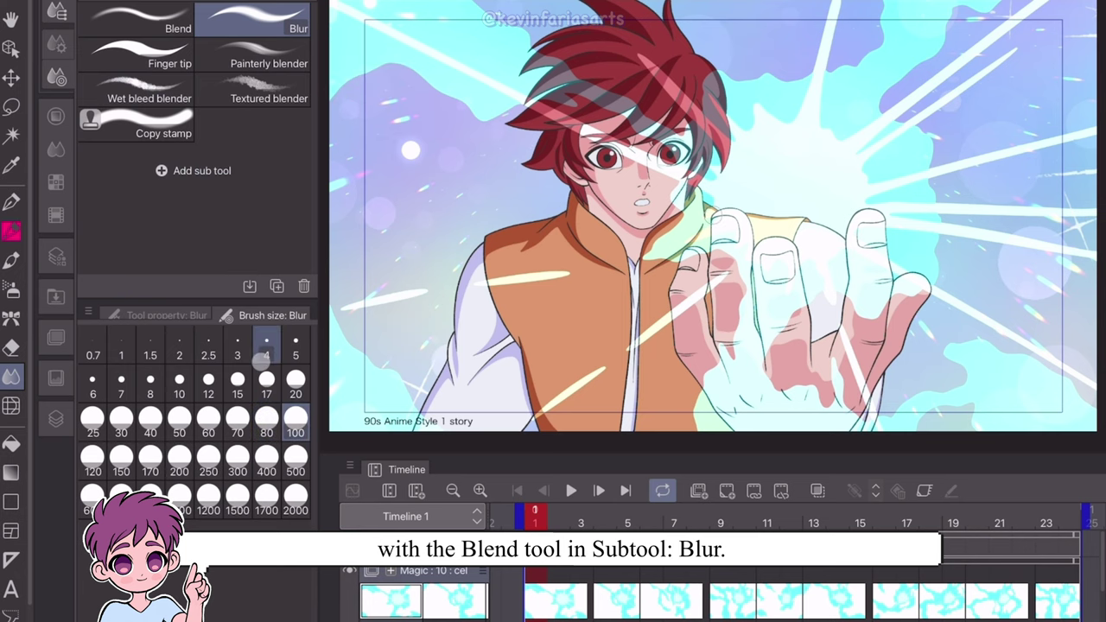
- Collapse the Magic animation folder, play back the animation with the blurred light copies, and return to frame 1
{"action": "left_click", "coordinate": [55, 419]}
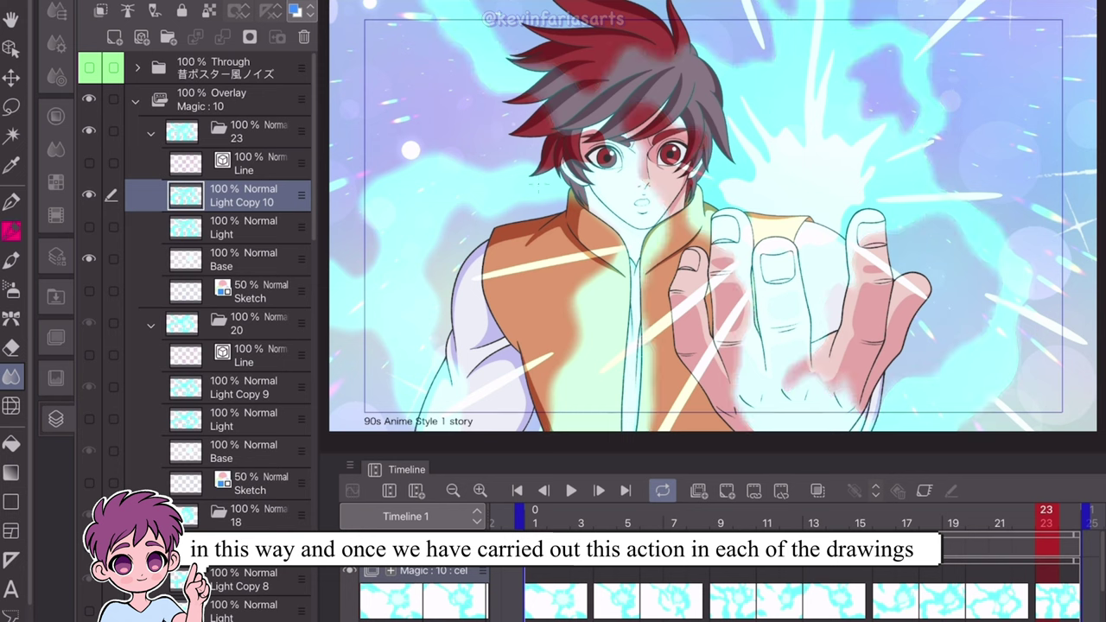
{"action": "left_click", "coordinate": [136, 101]}
{"action": "left_click", "coordinate": [245, 102]}
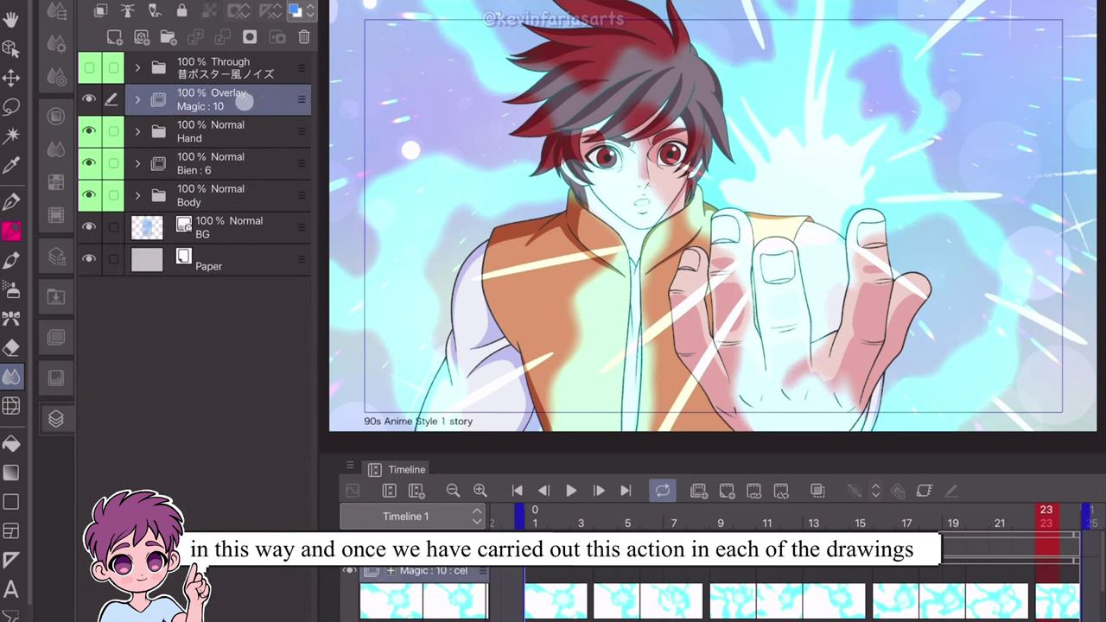
{"action": "left_click", "coordinate": [567, 490]}
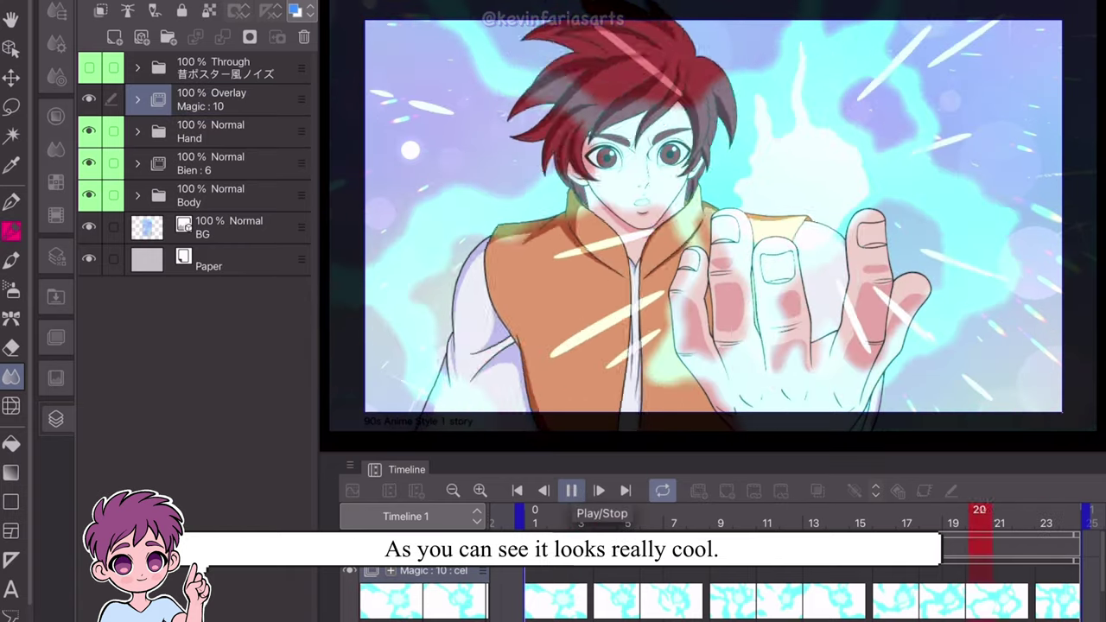
{"action": "left_click", "coordinate": [571, 490]}
{"action": "left_click", "coordinate": [540, 515]}
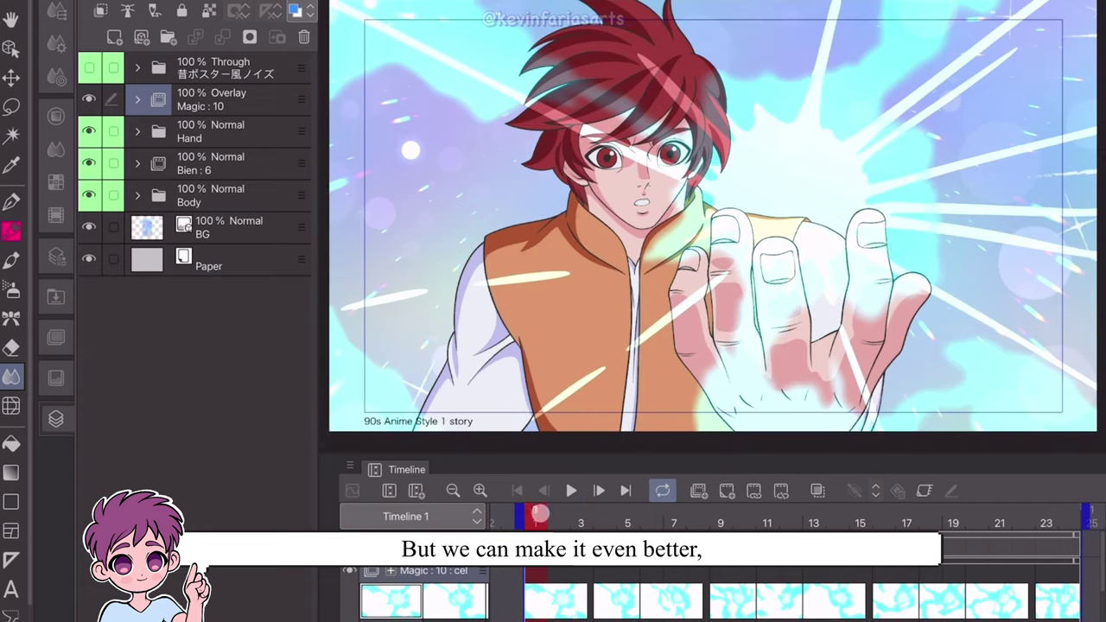
- Duplicate the Magic animation folder and play back the animation with both Overlay folders showing
{"action": "left_click", "coordinate": [248, 102]}
{"action": "right_click", "coordinate": [261, 98]}
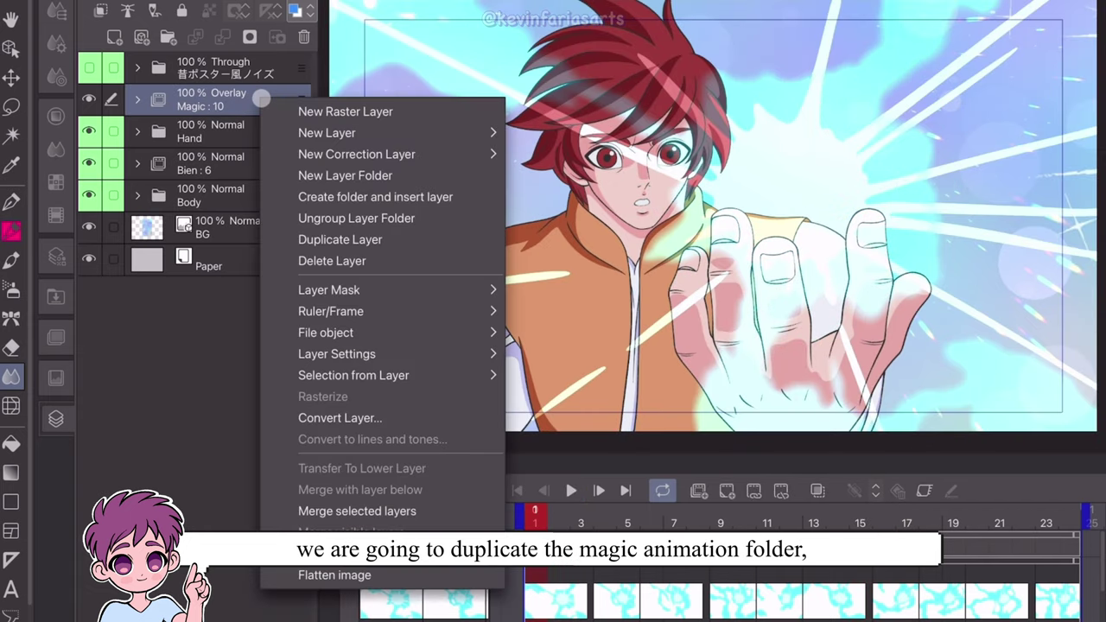
{"action": "left_click", "coordinate": [338, 240]}
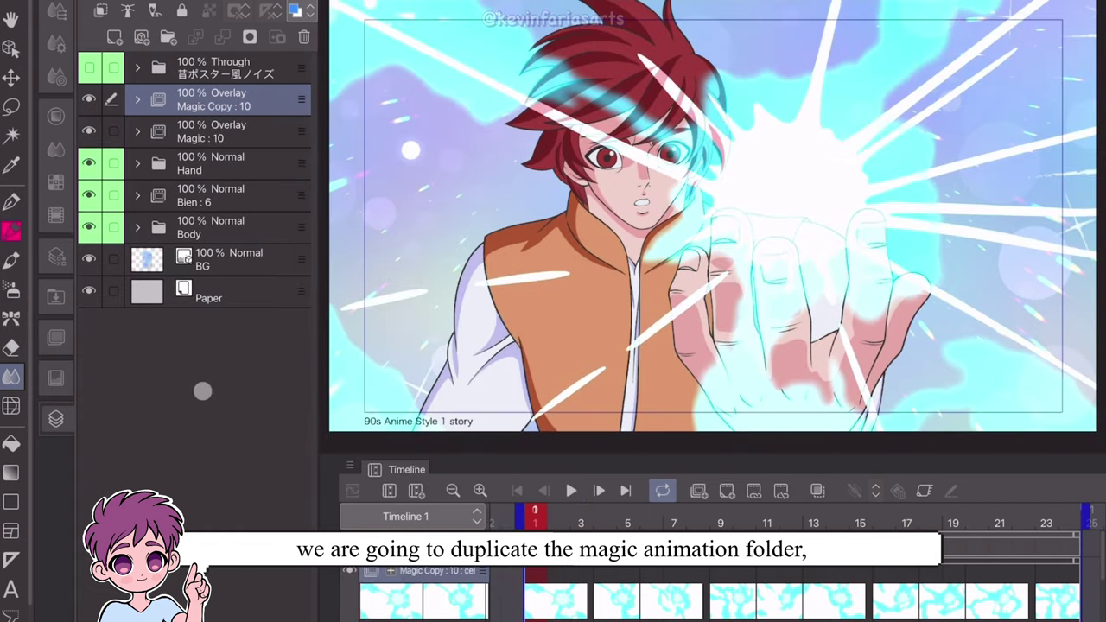
{"action": "left_click", "coordinate": [568, 491]}
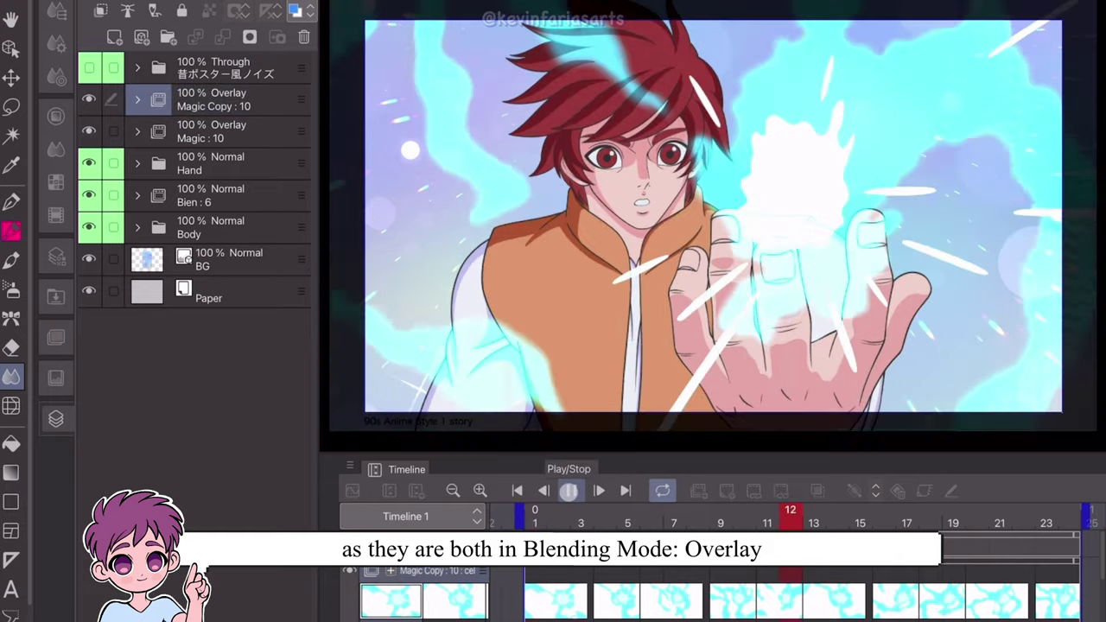